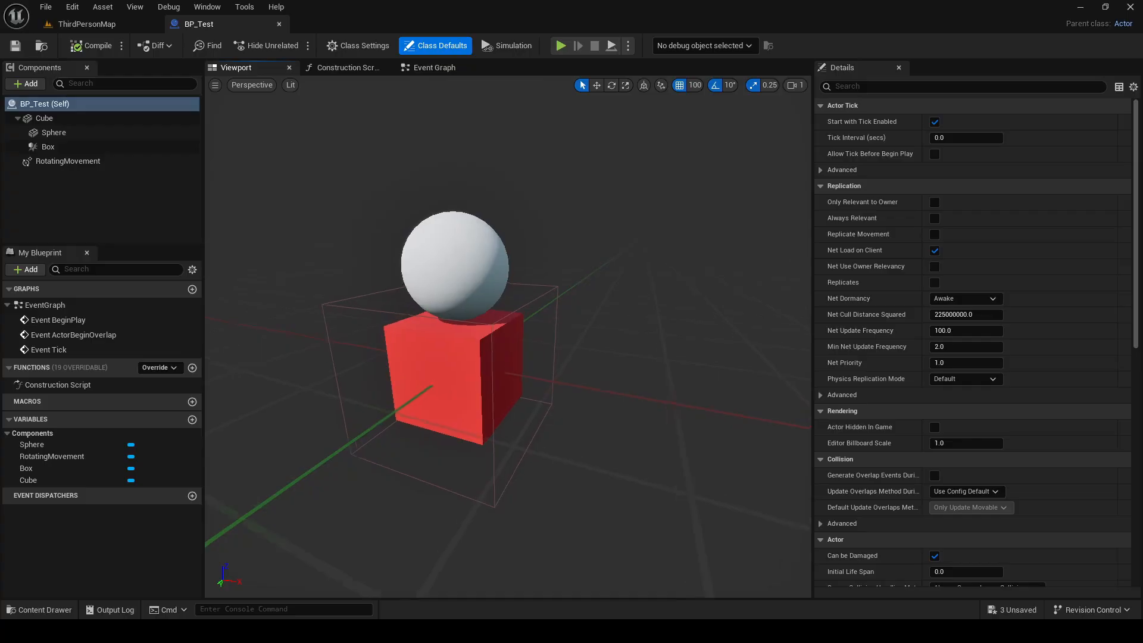
# Fly the viewport camera around the cube and sphere, varying the camera speed during flight between slow and fast.
pyautogui.press('s')
pyautogui.press('a')
pyautogui.press('d')
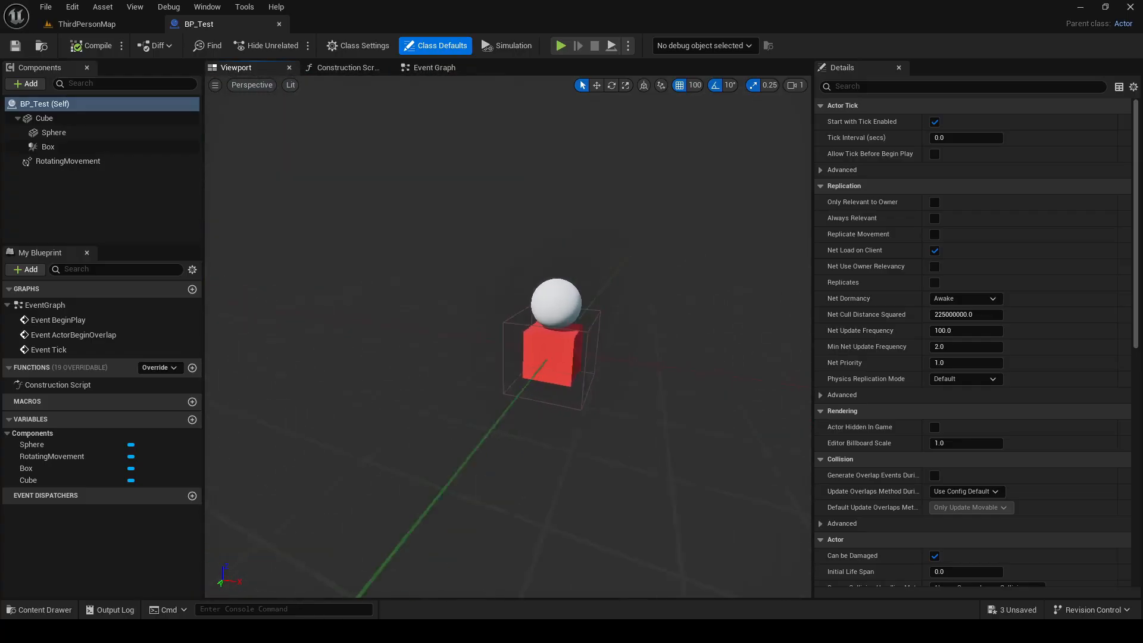
pyautogui.press('w')
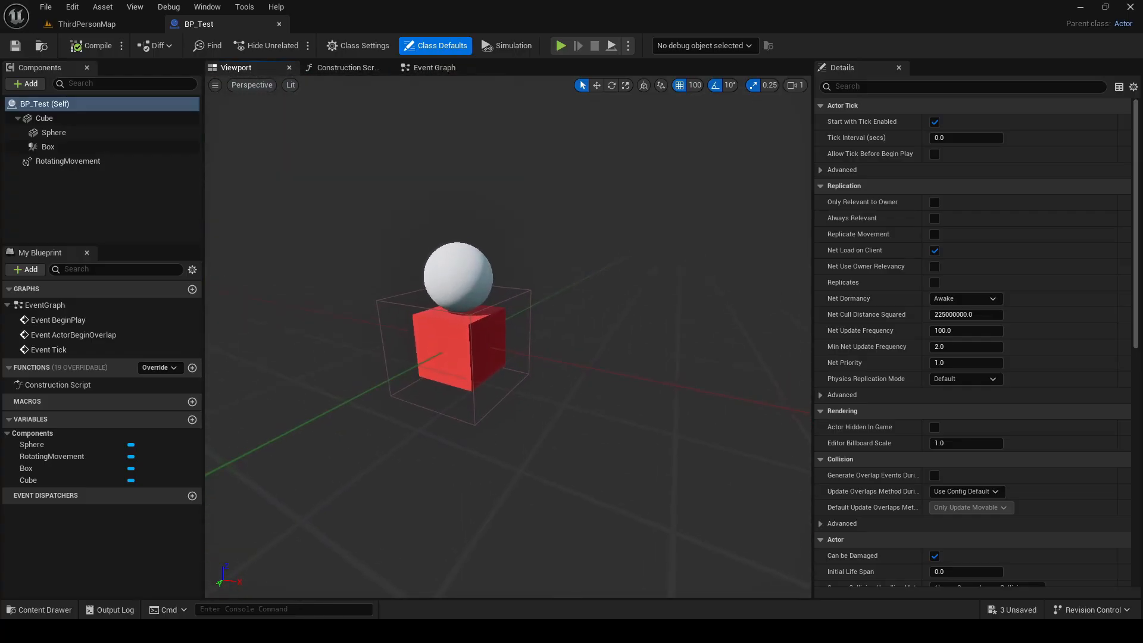
pyautogui.moveTo(508, 337); pyautogui.dragTo(551, 304, button='right')
pyautogui.press('w')
pyautogui.press('s')
pyautogui.scroll(-3, 508, 336)
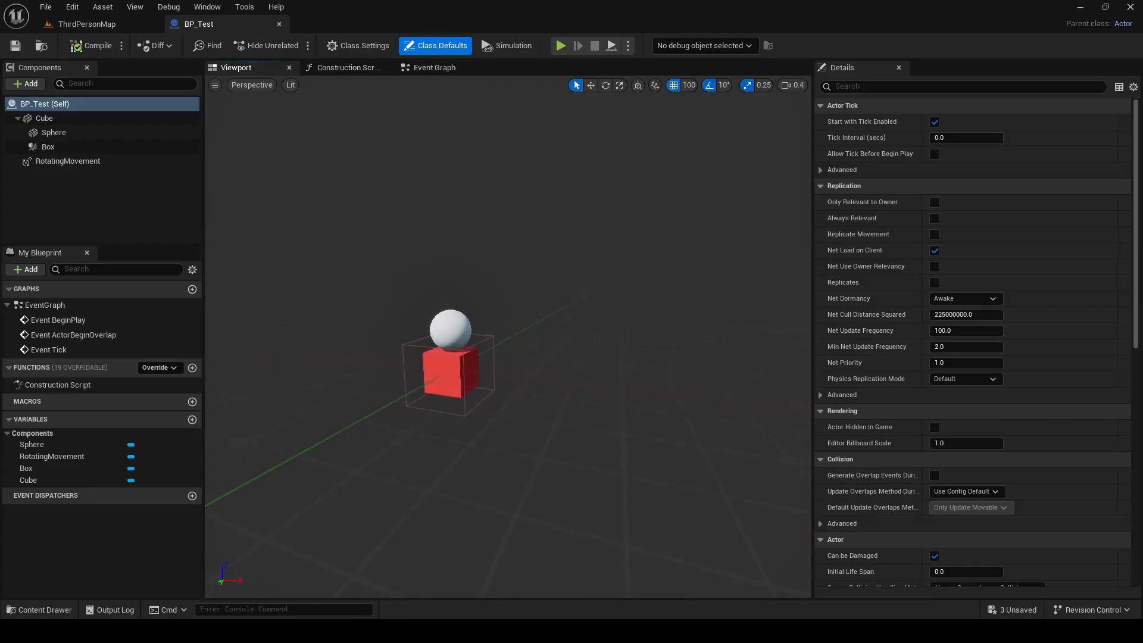
pyautogui.press('w')
pyautogui.scroll(8, 508, 336)
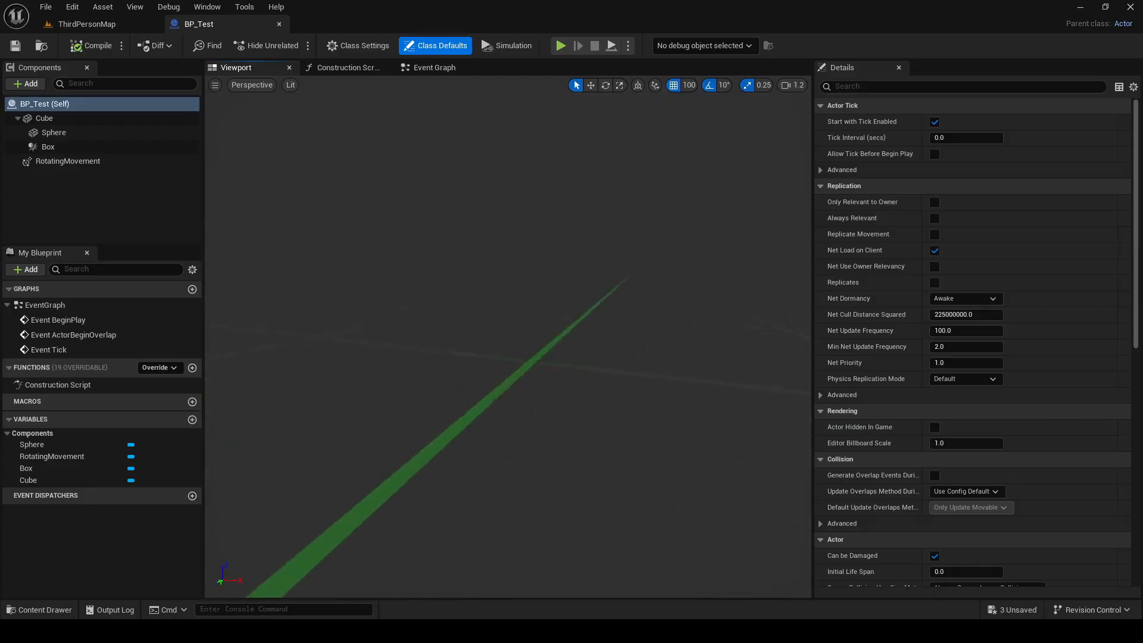
pyautogui.press('s')
pyautogui.press('s')
pyautogui.press('w')
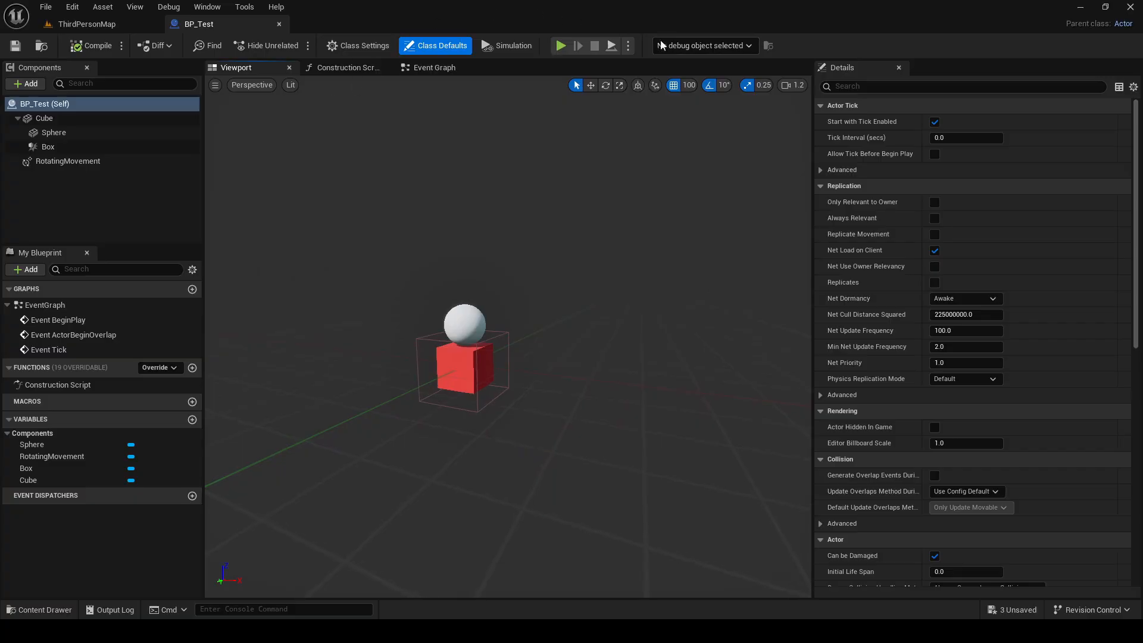
# Raise the viewport camera speed to 19.2 and fly far away from the actor and back towards it.
pyautogui.click(796, 87)
pyautogui.moveTo(701, 112); pyautogui.dragTo(753, 118)
pyautogui.moveTo(649, 193); pyautogui.dragTo(625, 208, button='right')
pyautogui.press('s')
pyautogui.press('s')
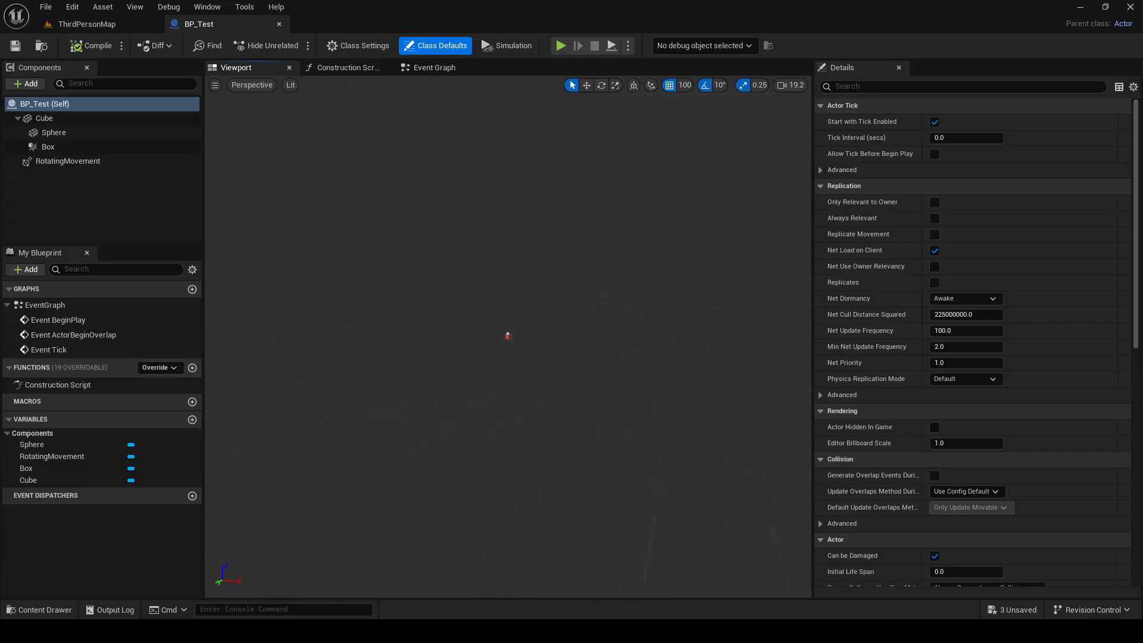
pyautogui.press('w')
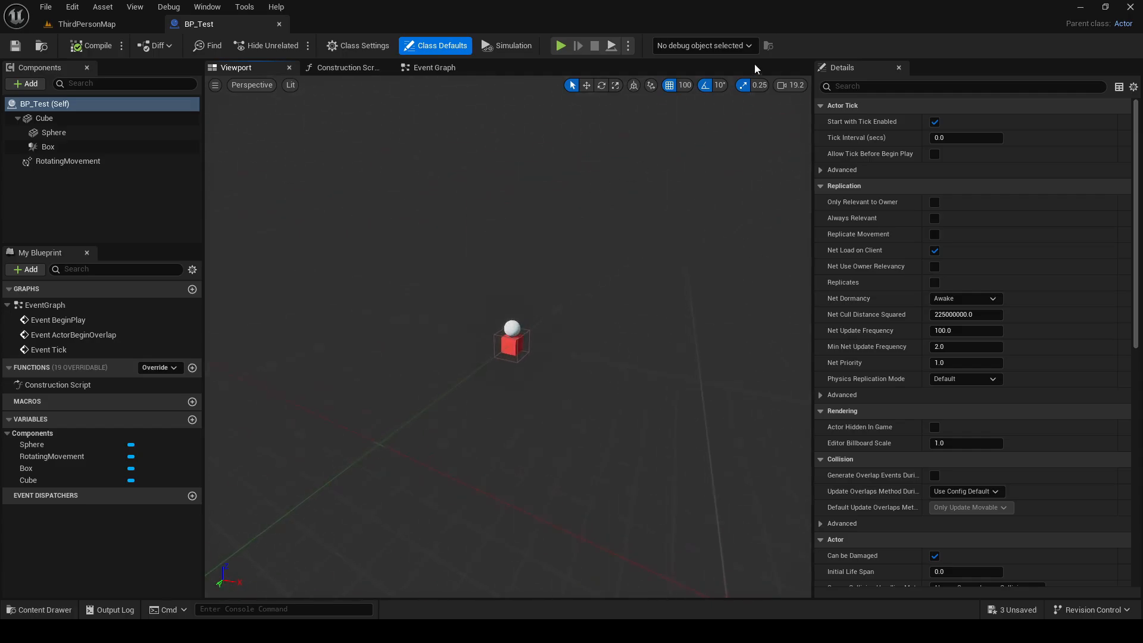
# Set the viewport camera speed to 1.2 and fly closer to the cube and sphere.
pyautogui.click(789, 88)
pyautogui.moveTo(751, 113); pyautogui.dragTo(699, 112)
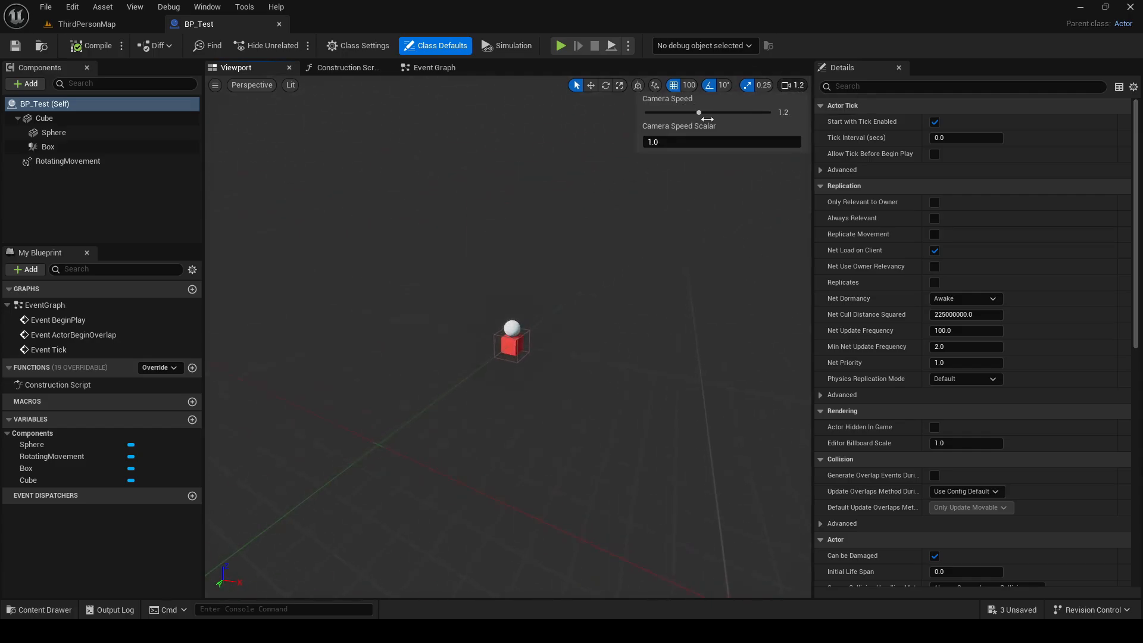
pyautogui.moveTo(655, 190)
pyautogui.mouseDown(button='right')
pyautogui.moveTo(634, 214)
pyautogui.moveTo(664, 206)
pyautogui.mouseUp(button='right')
pyautogui.press('w')
pyautogui.press('w')
pyautogui.moveTo(607, 249); pyautogui.dragTo(592, 248, button='right')
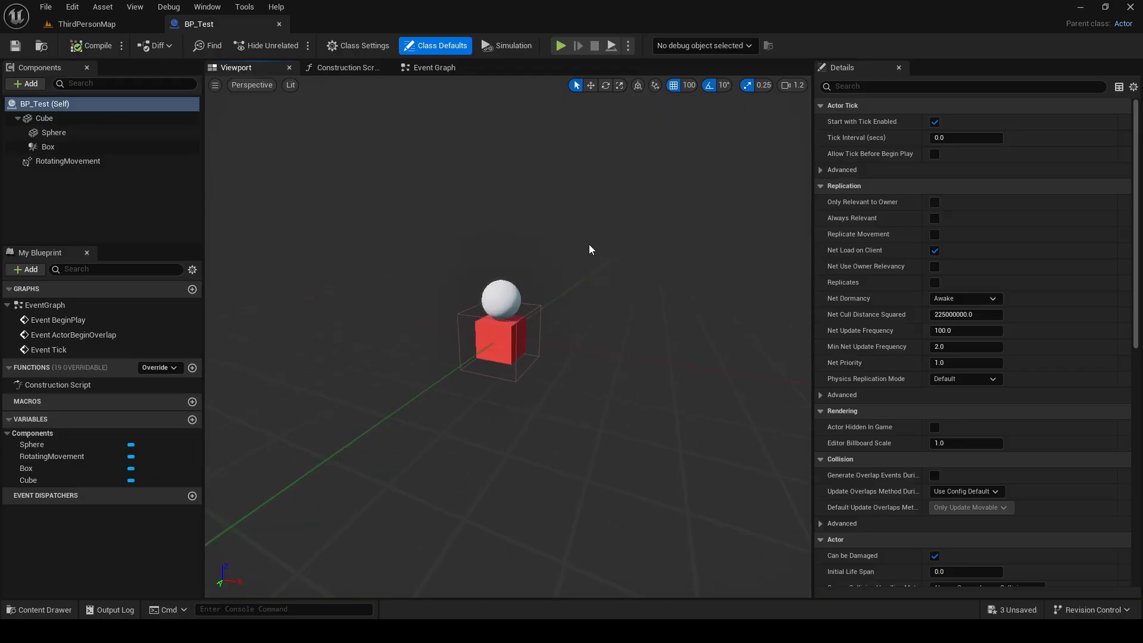
# Try translating the root Cube, and move the child Sphere along X to -300 and back to 0.
pyautogui.click(485, 342)
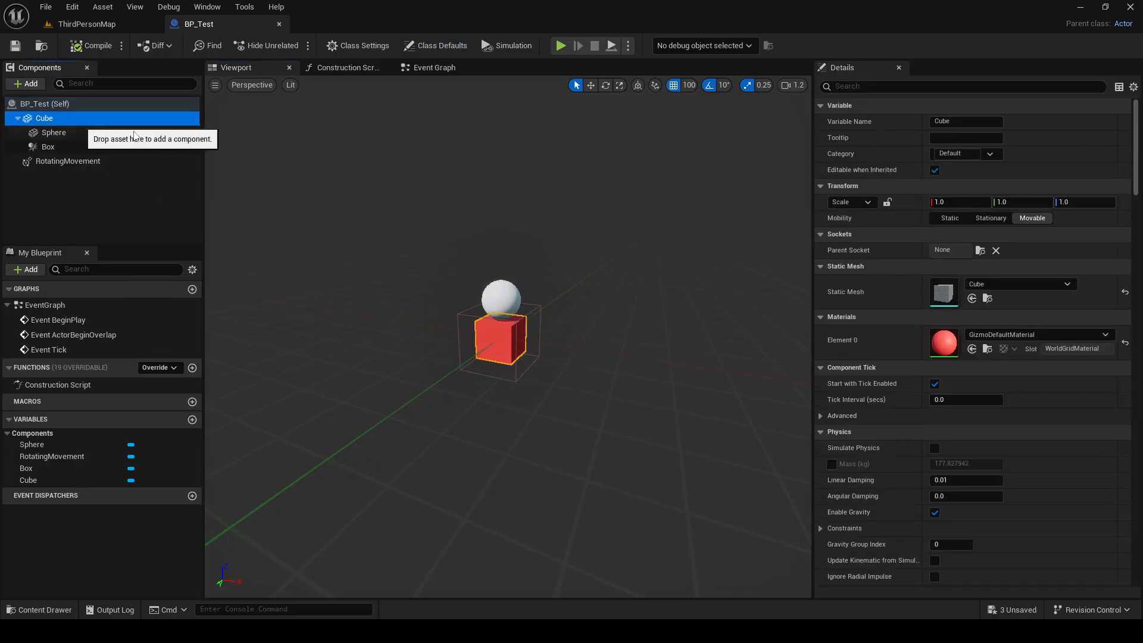
pyautogui.click(591, 85)
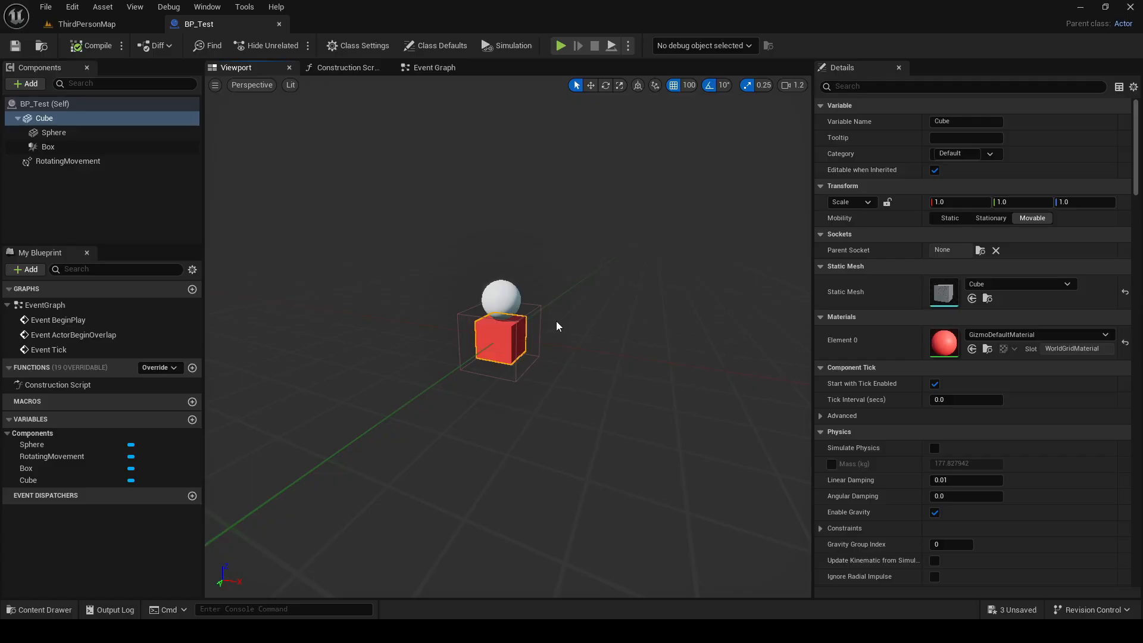
pyautogui.click(84, 133)
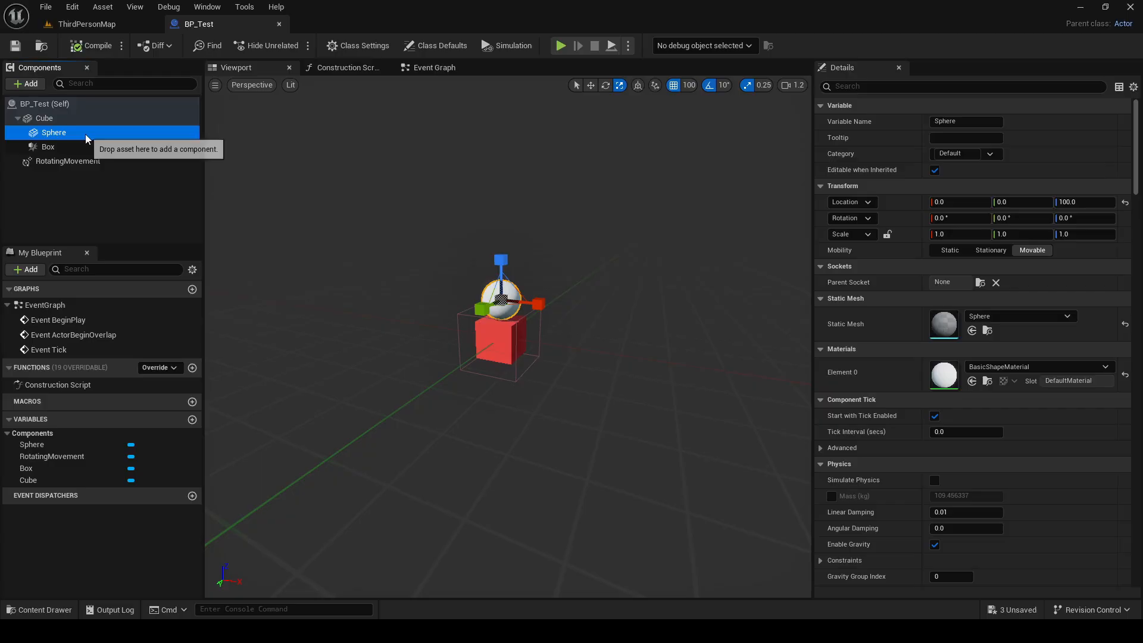
pyautogui.click(591, 87)
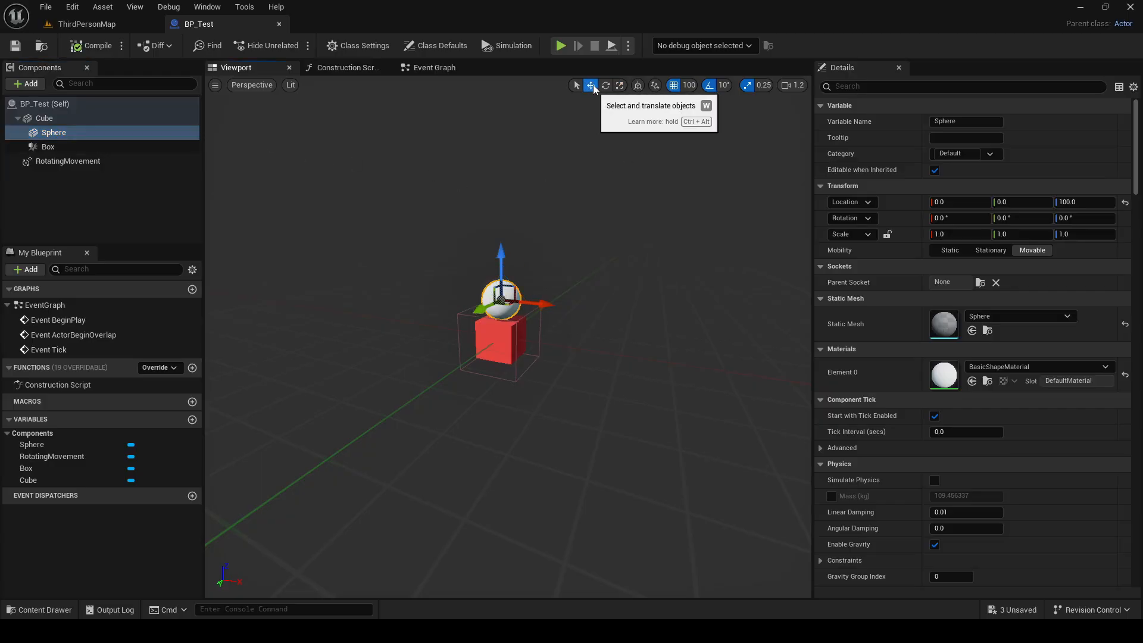
pyautogui.moveTo(552, 307); pyautogui.dragTo(441, 310)
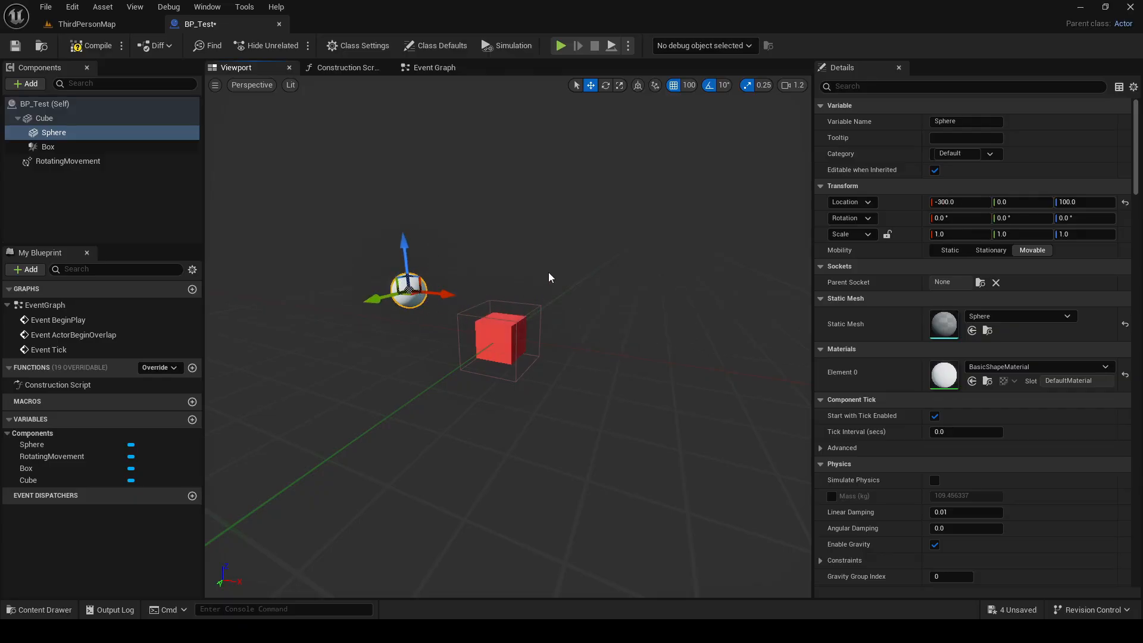
pyautogui.moveTo(448, 294); pyautogui.dragTo(541, 314)
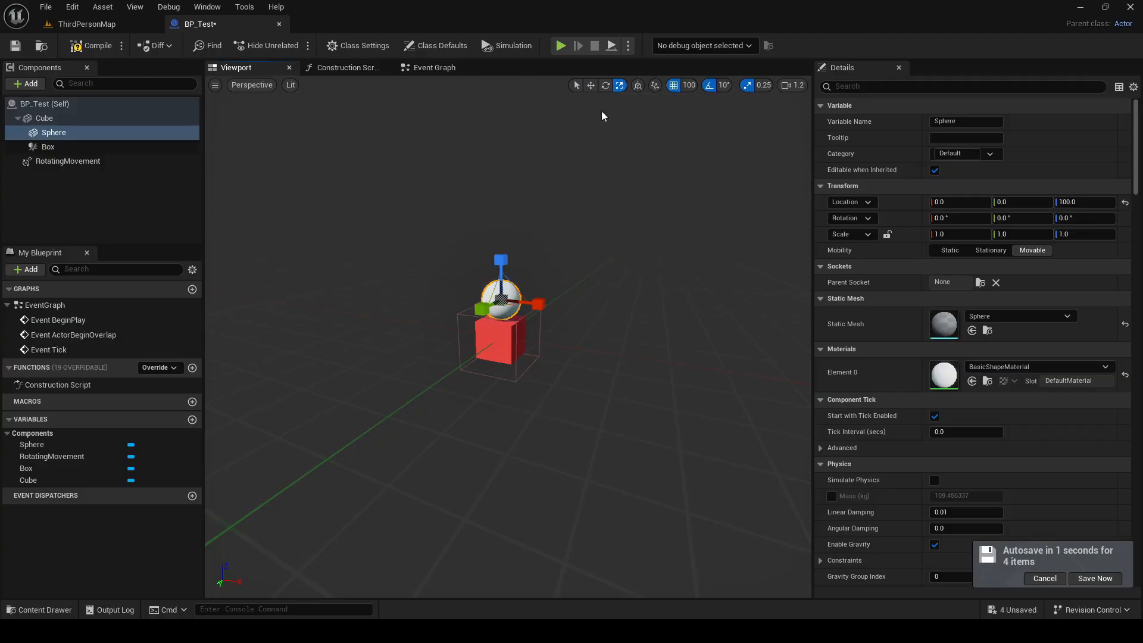
# Scale the Sphere to 2.0 along Z, and undo a trial move that raises it to Z 200.
pyautogui.press('r')
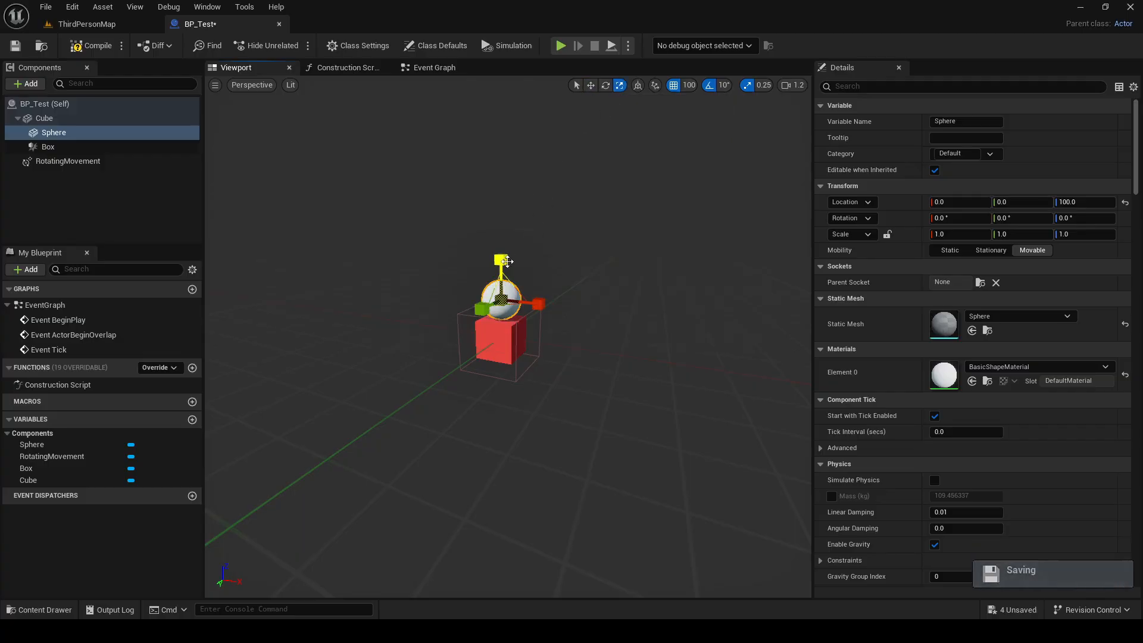
pyautogui.moveTo(501, 260); pyautogui.dragTo(501, 224)
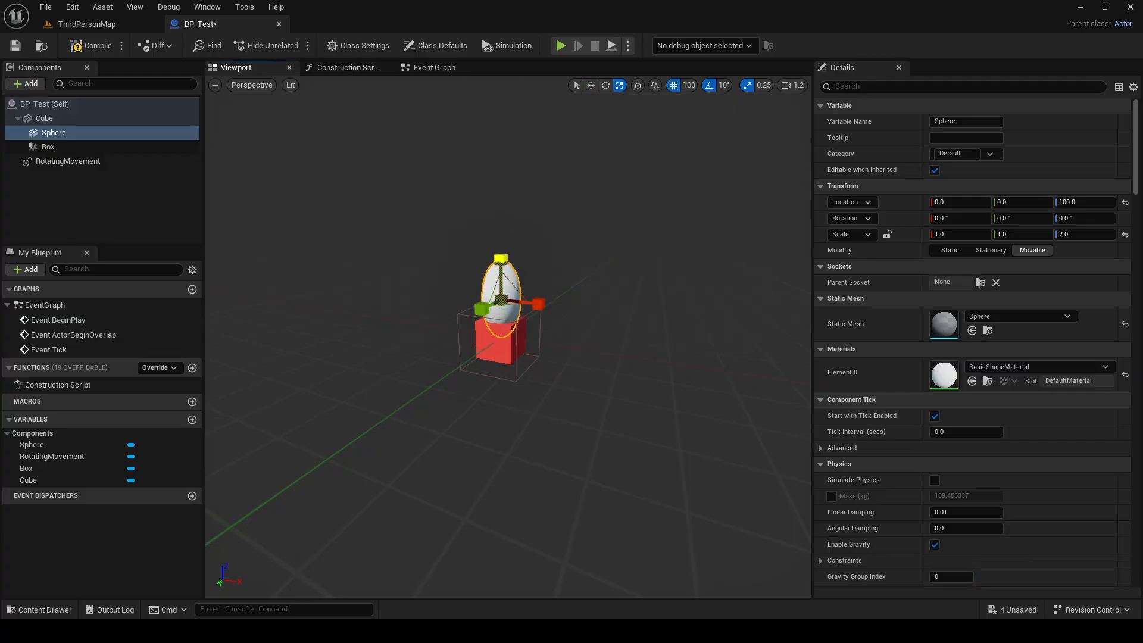
pyautogui.click(591, 85)
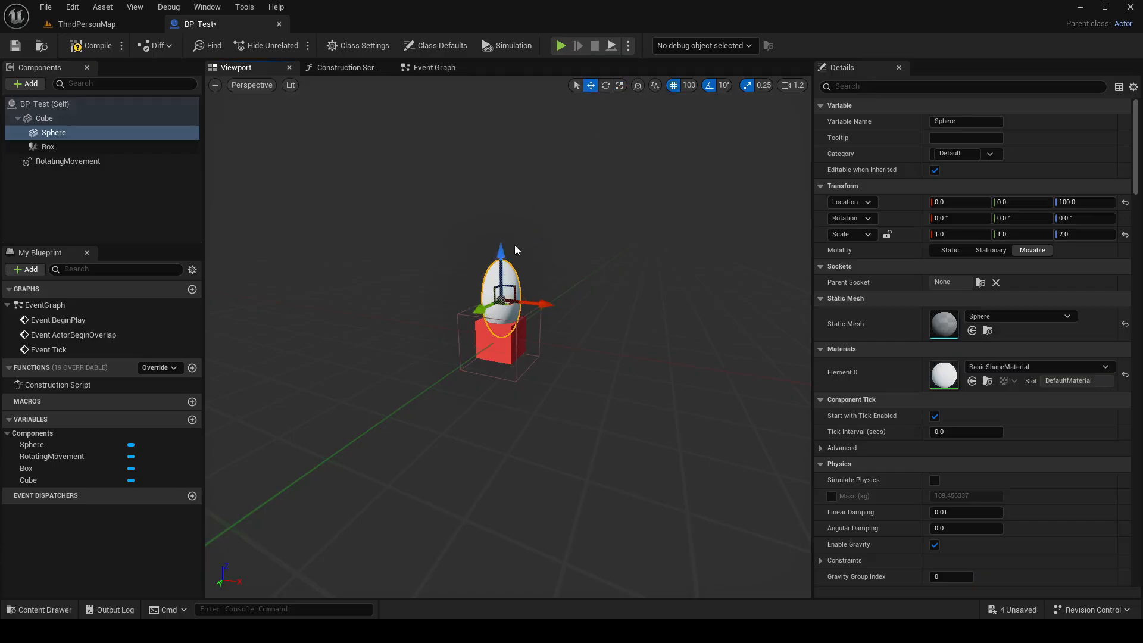
pyautogui.moveTo(501, 249); pyautogui.dragTo(506, 227)
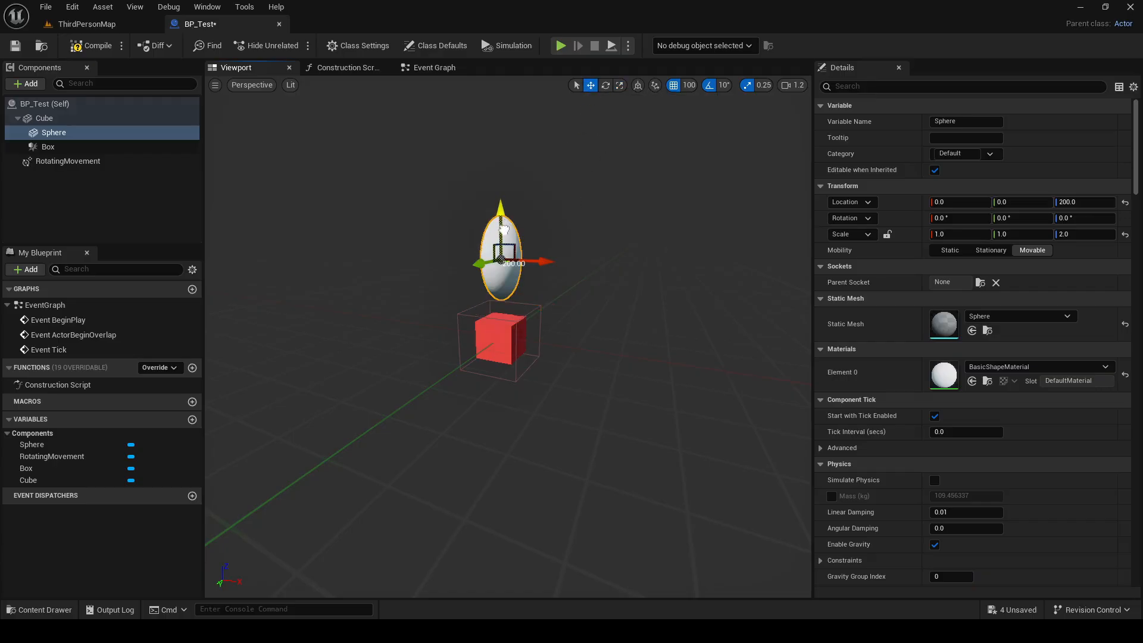
pyautogui.hotkey('ctrl', 'z')
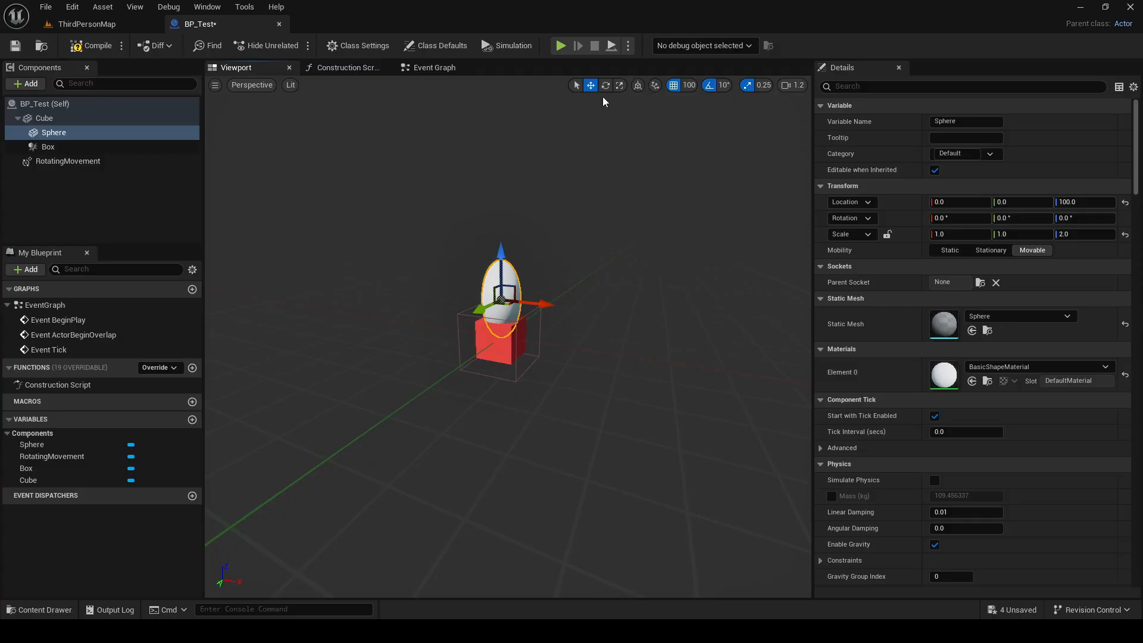
# Rotate the Sphere to -60° about the Y axis and view it from the front.
pyautogui.press('e')
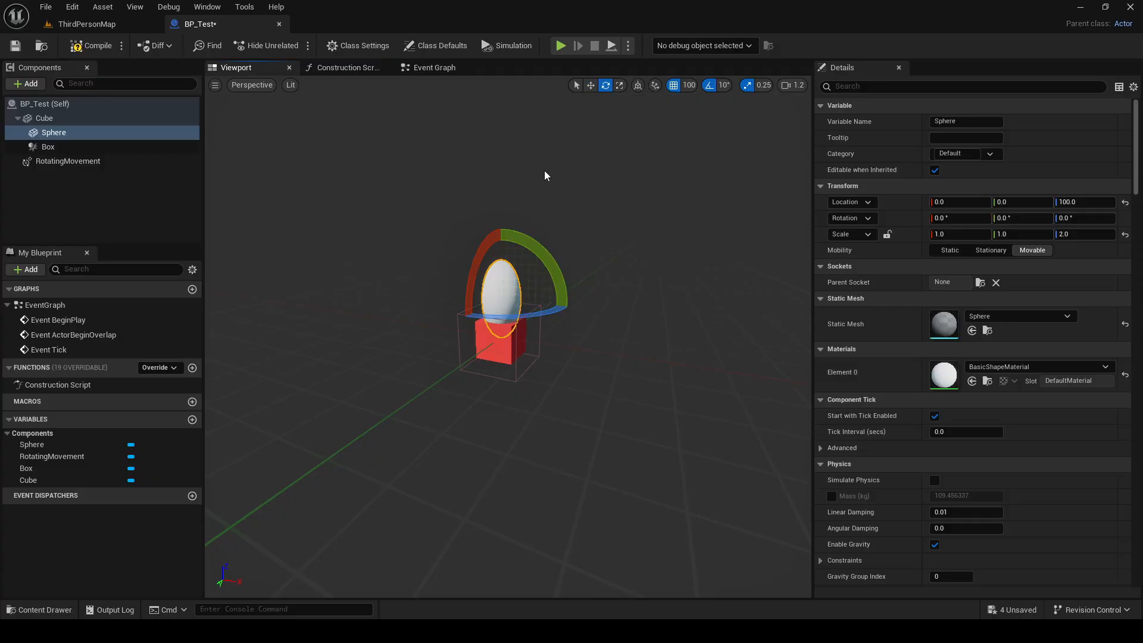
pyautogui.moveTo(556, 280); pyautogui.dragTo(531, 249)
pyautogui.press('w')
pyautogui.moveTo(519, 256)
pyautogui.mouseDown(button='right')
pyautogui.moveTo(569, 262)
pyautogui.moveTo(517, 257)
pyautogui.mouseUp(button='right')
pyautogui.press('a')
pyautogui.press('s')
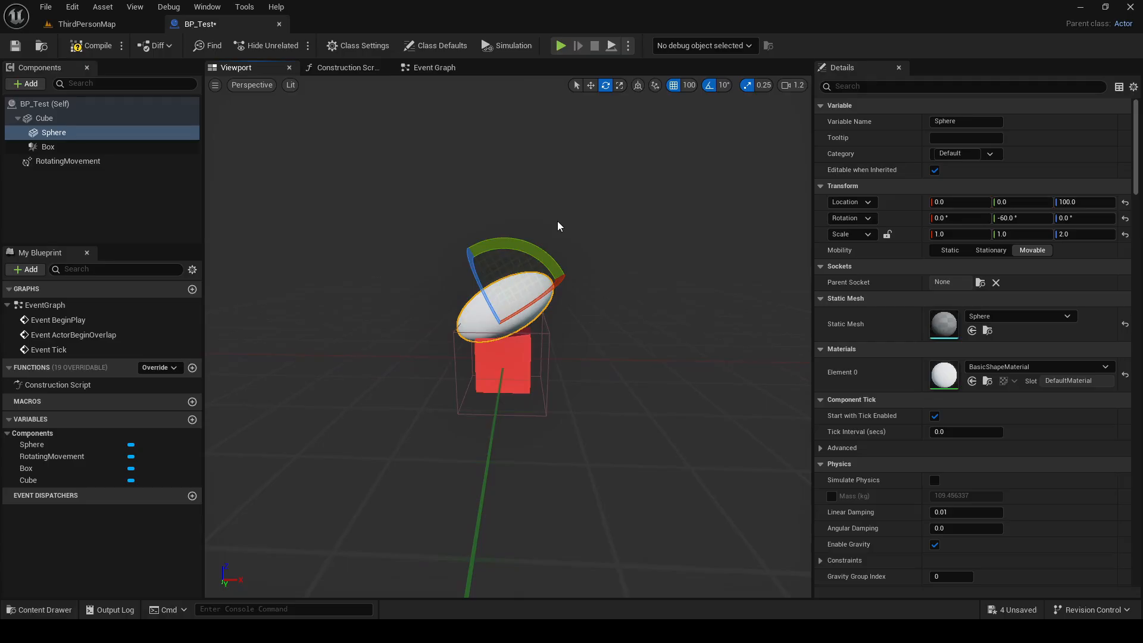
# Set the grid snap size to 500, try moving the Sphere along its local axes, and undo each move.
pyautogui.click(591, 86)
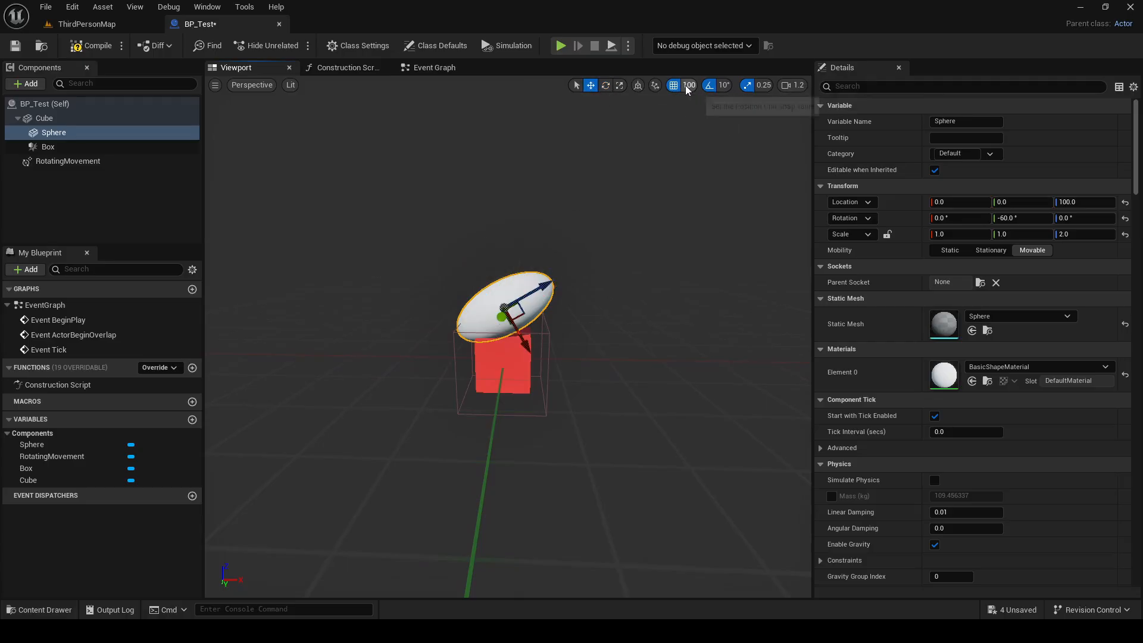
pyautogui.click(687, 86)
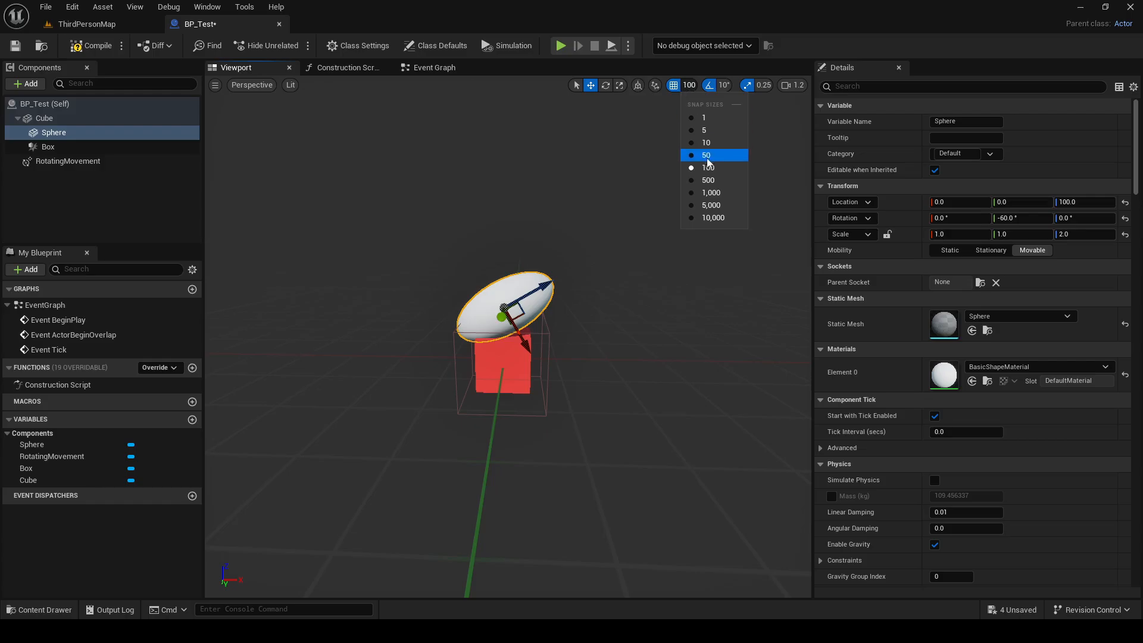
pyautogui.click(709, 181)
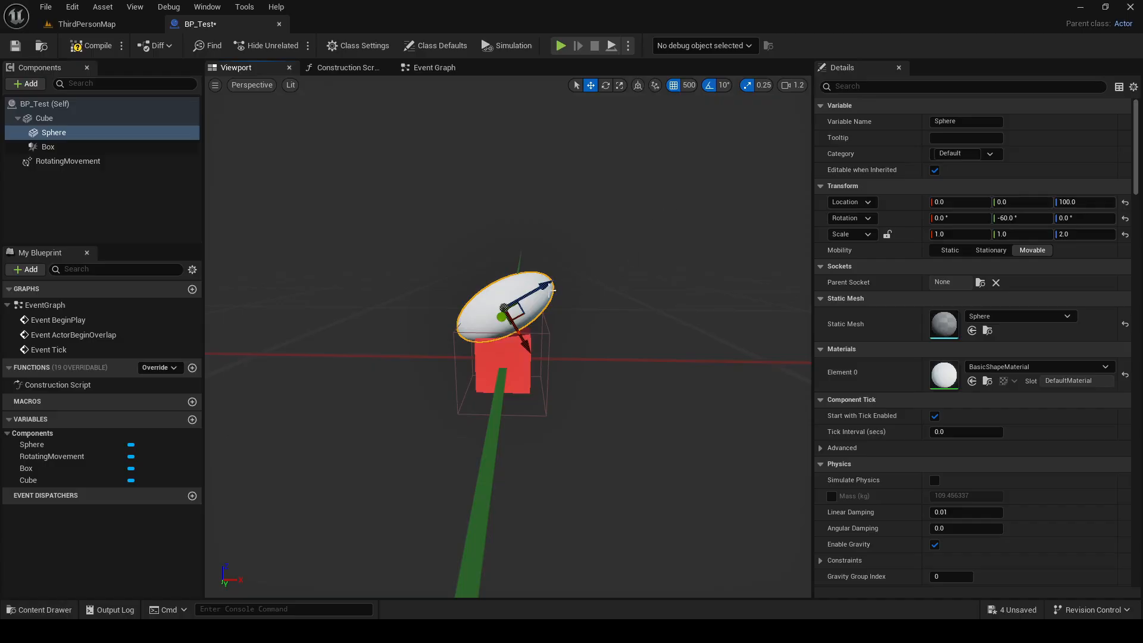
pyautogui.moveTo(618, 261); pyautogui.dragTo(707, 199)
pyautogui.scroll(-5, 708, 198)
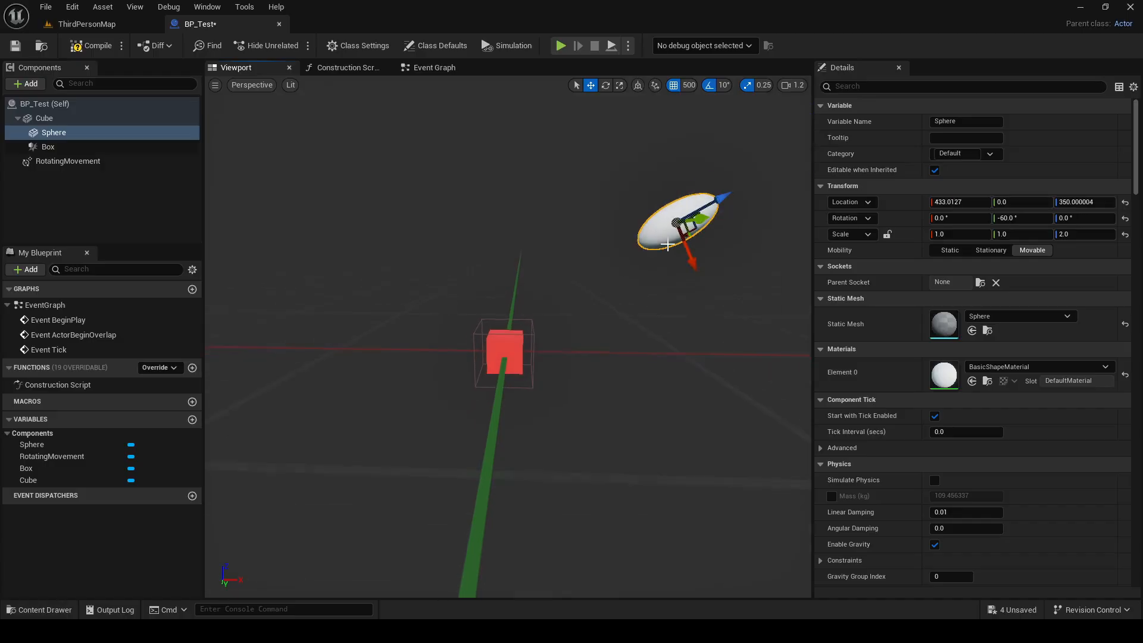
pyautogui.hotkey('ctrl', 'z')
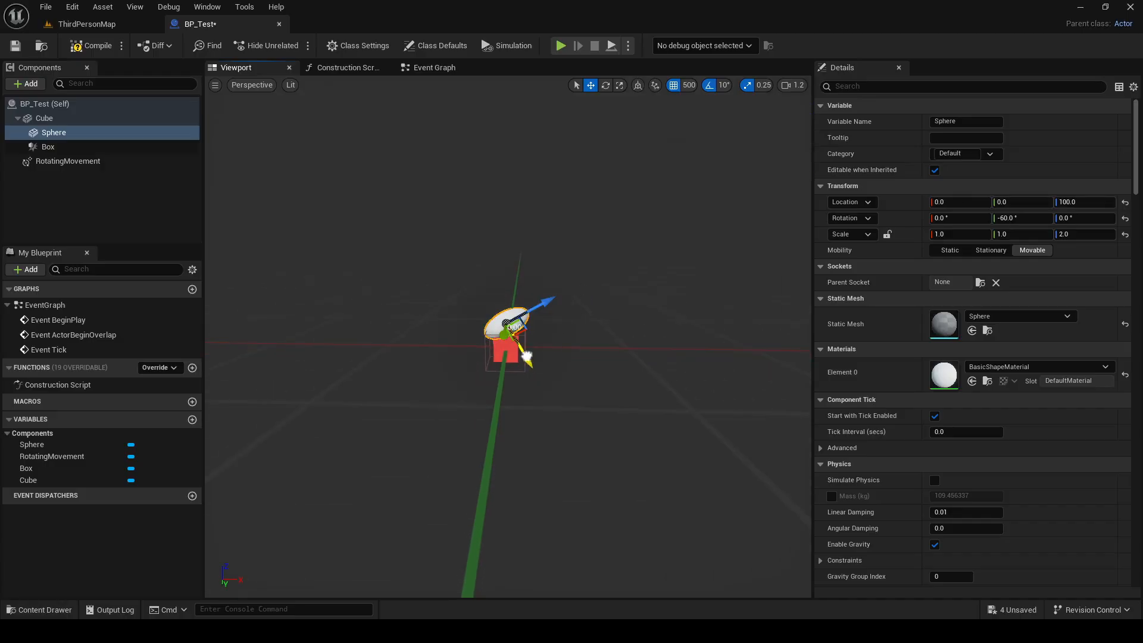
pyautogui.moveTo(527, 356); pyautogui.dragTo(461, 260)
pyautogui.hotkey('ctrl', 'z')
# Set the grid snap size to 100 and move the Sphere one increment along its tilted local Z axis.
pyautogui.click(687, 86)
pyautogui.click(708, 167)
pyautogui.moveTo(545, 301); pyautogui.dragTo(566, 285)
# Turn off grid snapping and move the Sphere freely back over the cube.
pyautogui.click(688, 86)
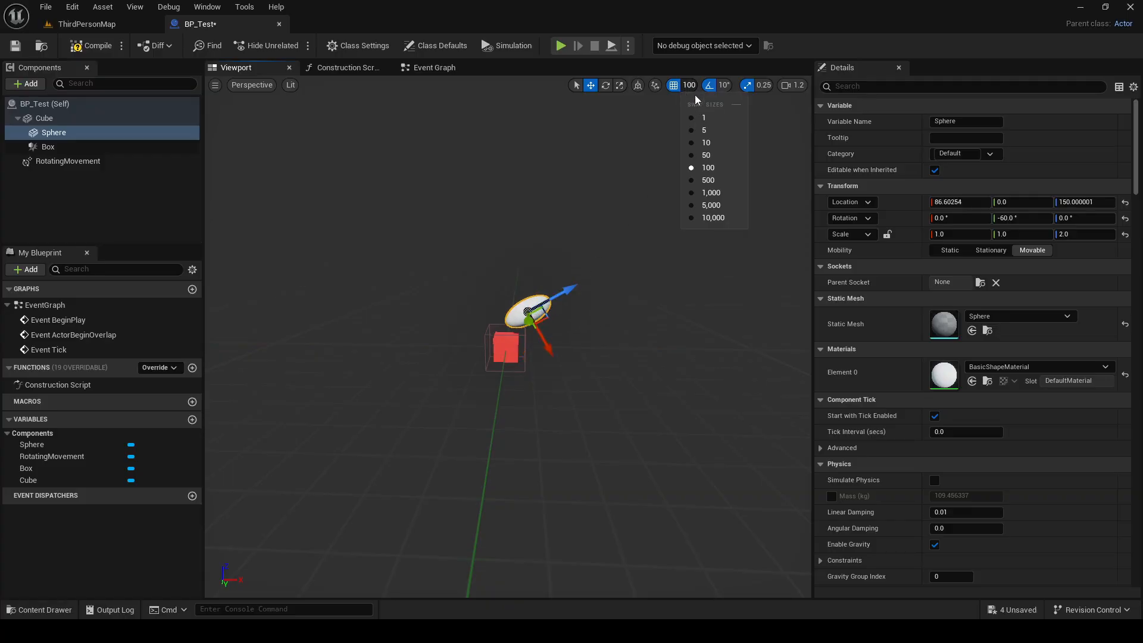
pyautogui.click(673, 85)
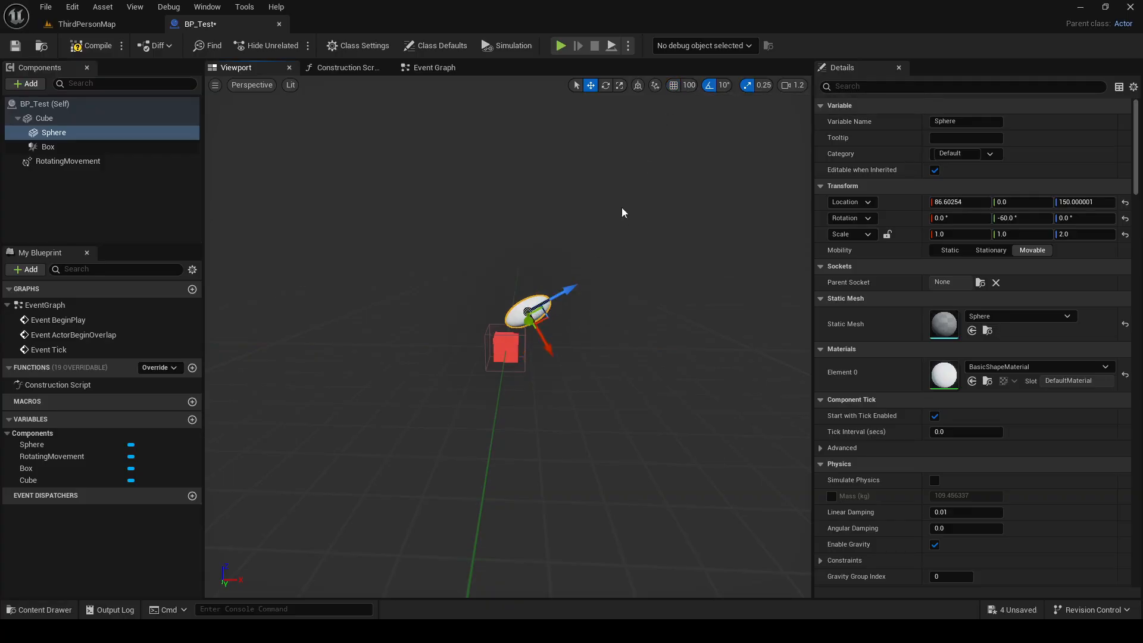
pyautogui.moveTo(560, 298)
pyautogui.mouseDown()
pyautogui.moveTo(673, 235)
pyautogui.moveTo(563, 312)
pyautogui.moveTo(600, 304)
pyautogui.moveTo(589, 322)
pyautogui.moveTo(567, 298)
pyautogui.mouseUp()
pyautogui.moveTo(596, 249); pyautogui.dragTo(545, 292)
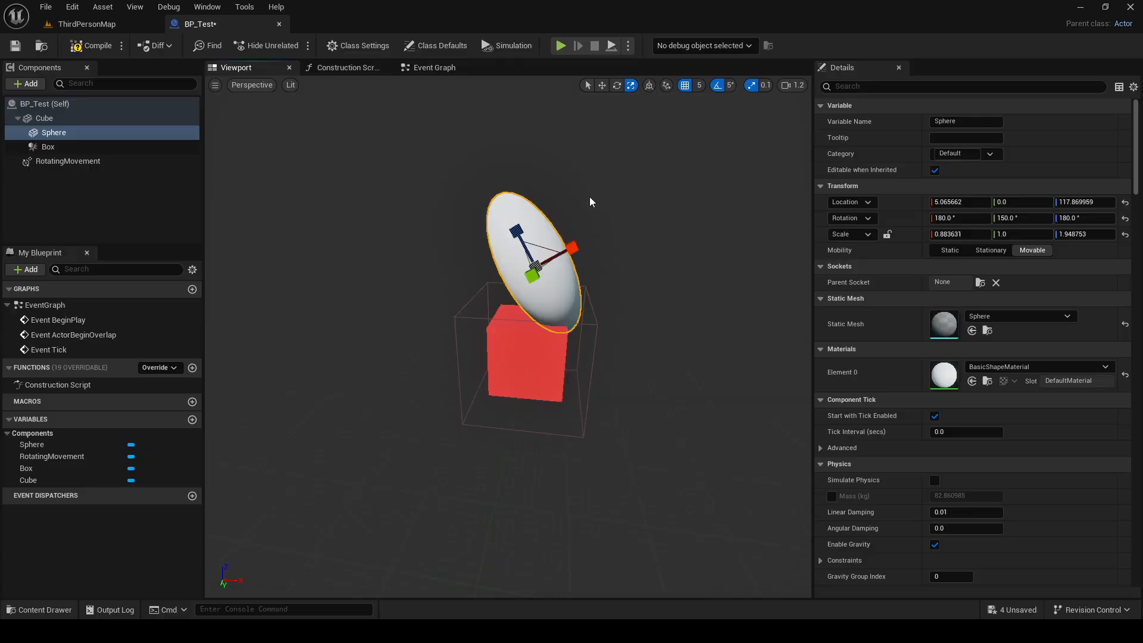
# Turn the view away from the actor, focus the viewport on the Box component, and fly around it.
pyautogui.scroll(-5, 592, 220)
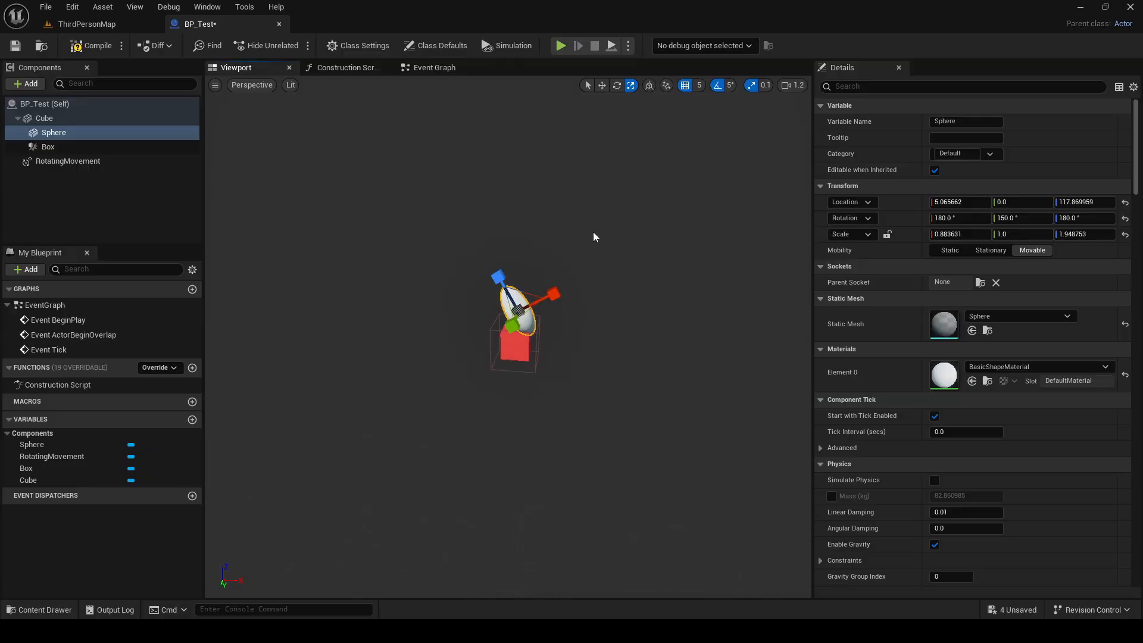
pyautogui.moveTo(593, 231); pyautogui.dragTo(709, 229, button='right')
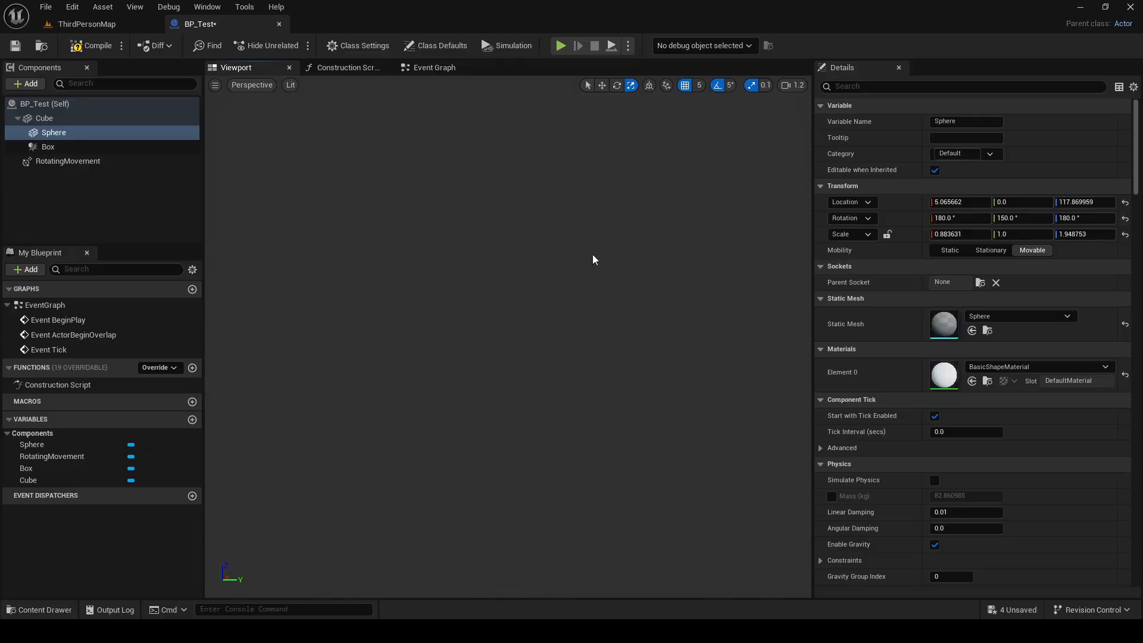
pyautogui.click(80, 132)
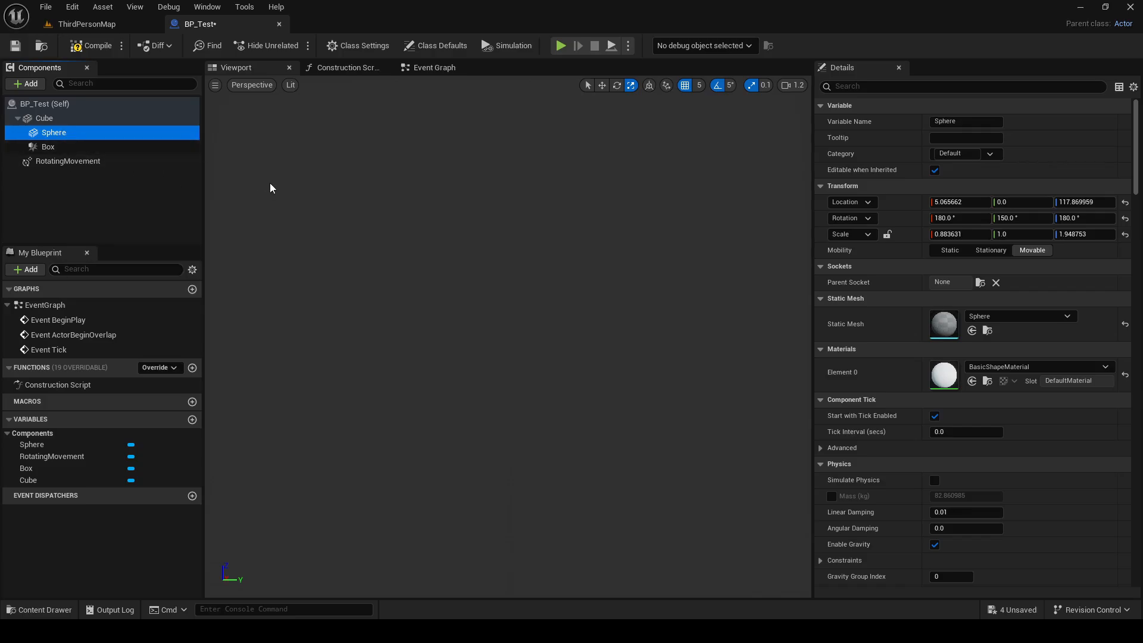
pyautogui.click(120, 146)
pyautogui.moveTo(289, 158); pyautogui.dragTo(288, 159, button='right')
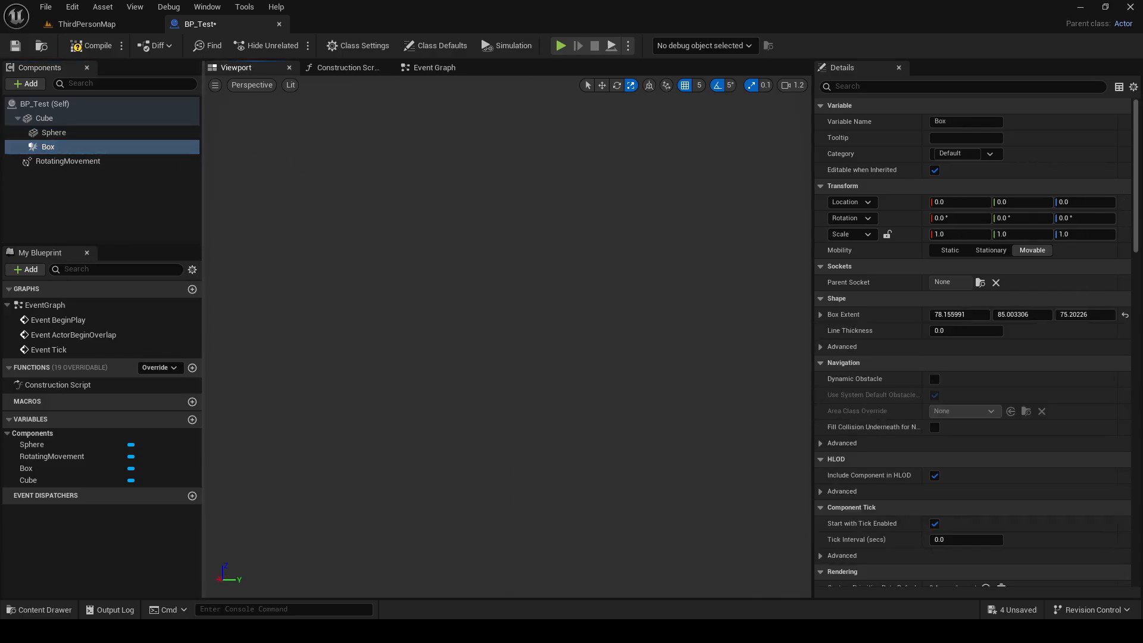
pyautogui.press('f')
pyautogui.moveTo(383, 204); pyautogui.dragTo(383, 204, button='right')
pyautogui.press('s')
pyautogui.press('w')
pyautogui.press('d')
pyautogui.press('w')
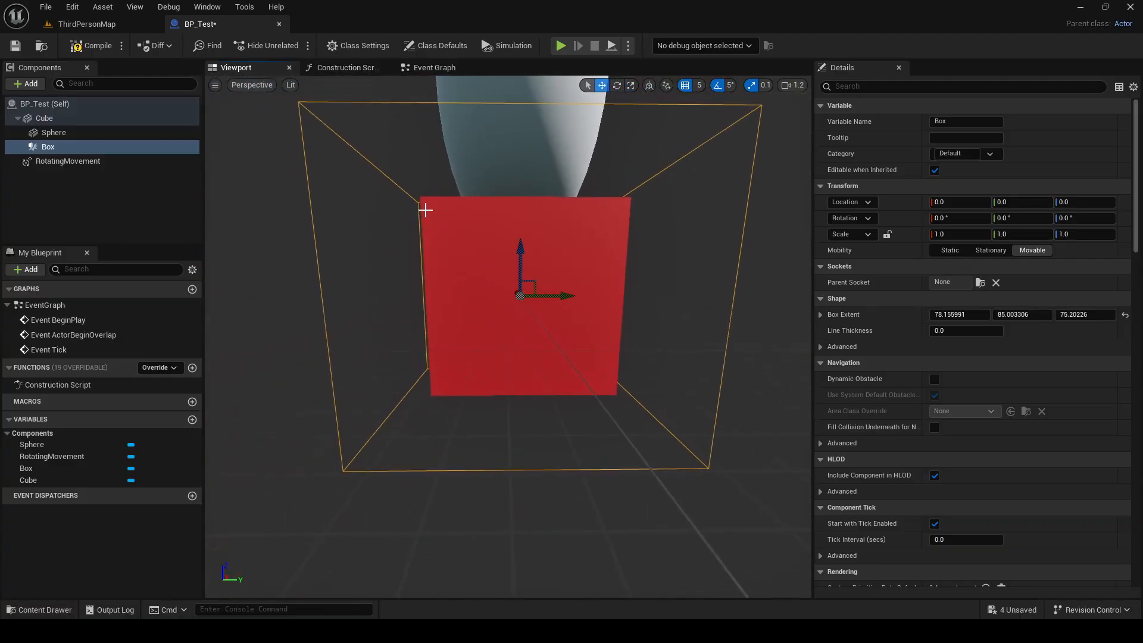
# Fly back and around the actor to examine the Sphere, Cube and Box components from a greater distance.
pyautogui.scroll(-3, 462, 247)
pyautogui.press('d')
pyautogui.moveTo(504, 269); pyautogui.dragTo(536, 283, button='right')
pyautogui.press('a')
pyautogui.press('s')
pyautogui.press('w')
pyautogui.press('s')
pyautogui.moveTo(545, 322); pyautogui.dragTo(545, 322, button='right')
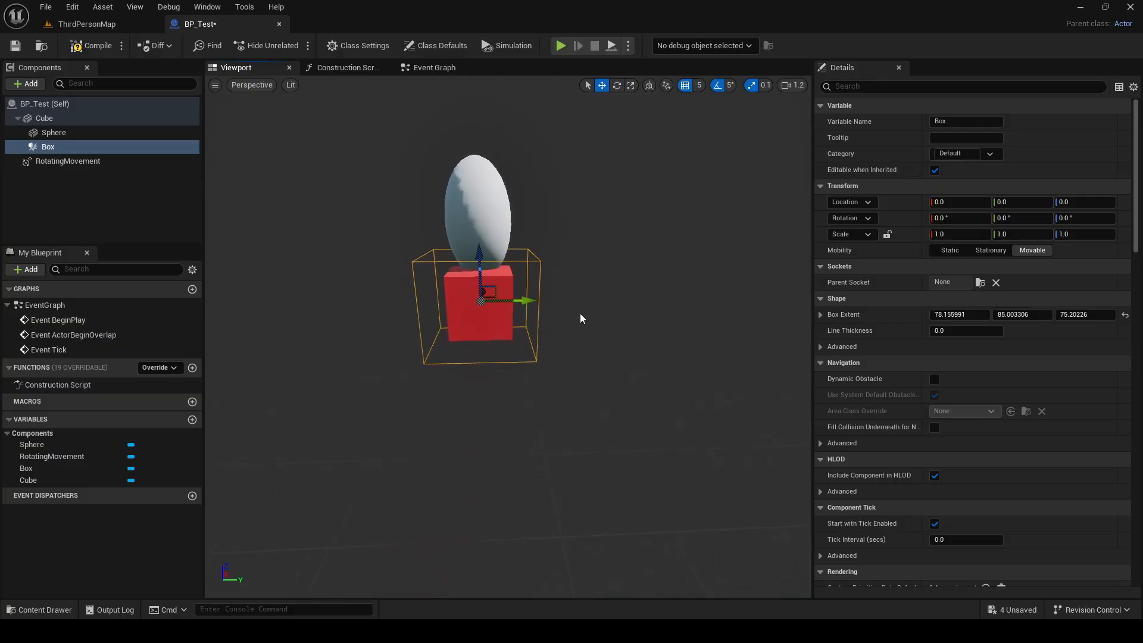
pyautogui.moveTo(386, 156); pyautogui.dragTo(381, 149, button='right')
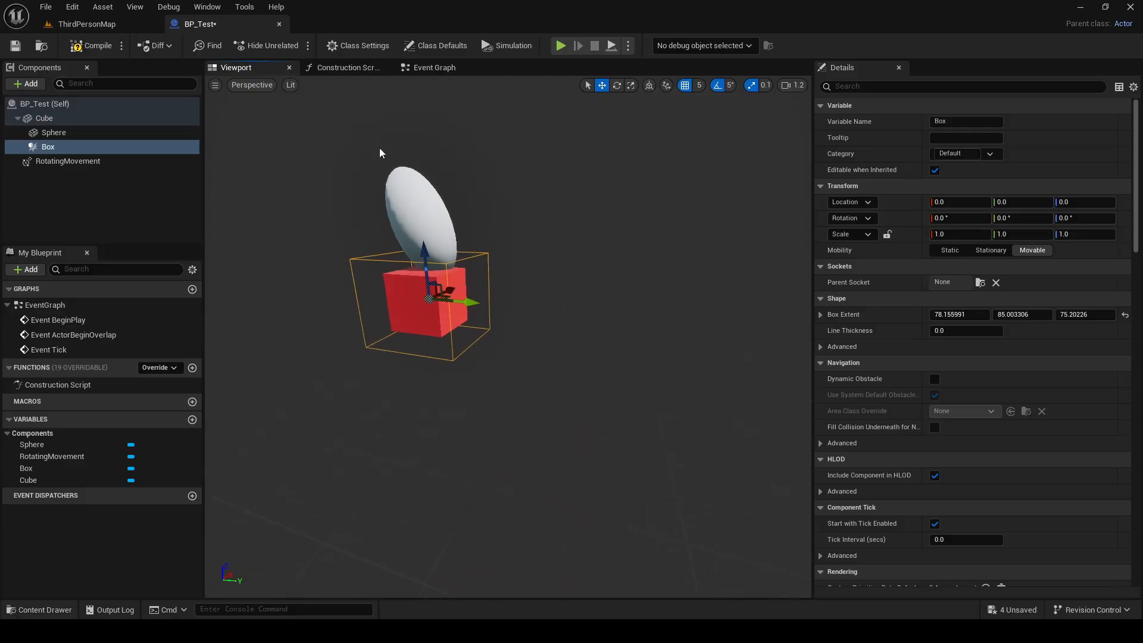
# Close the BP_Test Viewport and restore it to the Blueprint editor layout.
pyautogui.moveTo(256, 70)
pyautogui.mouseDown()
pyautogui.moveTo(474, 148)
pyautogui.moveTo(837, 114)
pyautogui.moveTo(973, 65)
pyautogui.moveTo(959, 76)
pyautogui.moveTo(234, 72)
pyautogui.mouseUp()
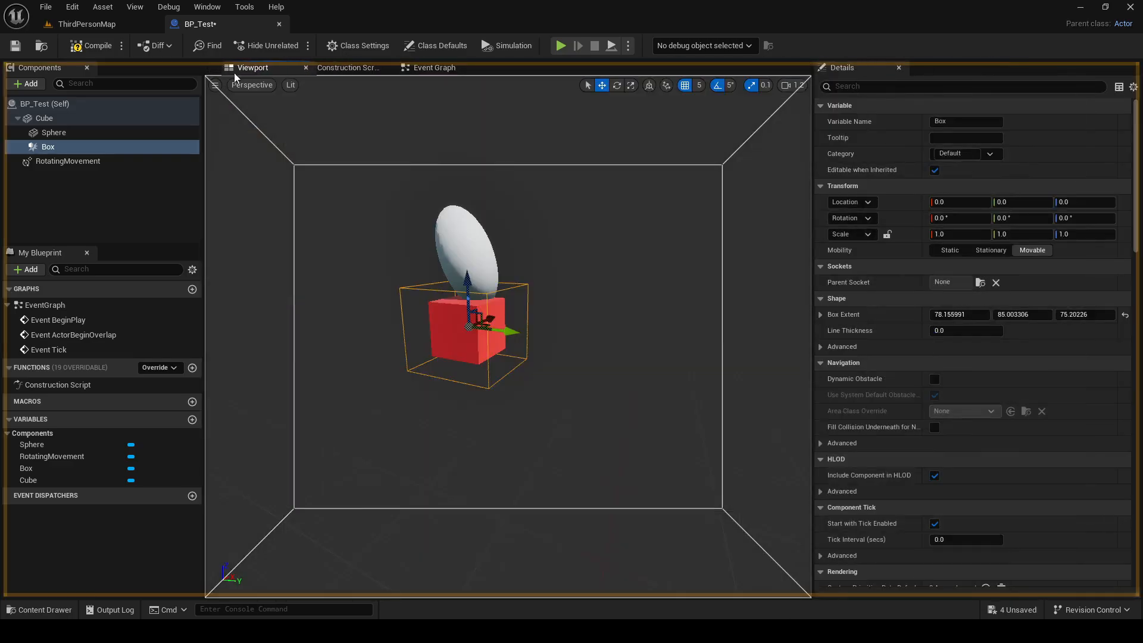
pyautogui.rightClick(263, 67)
pyautogui.click(298, 117)
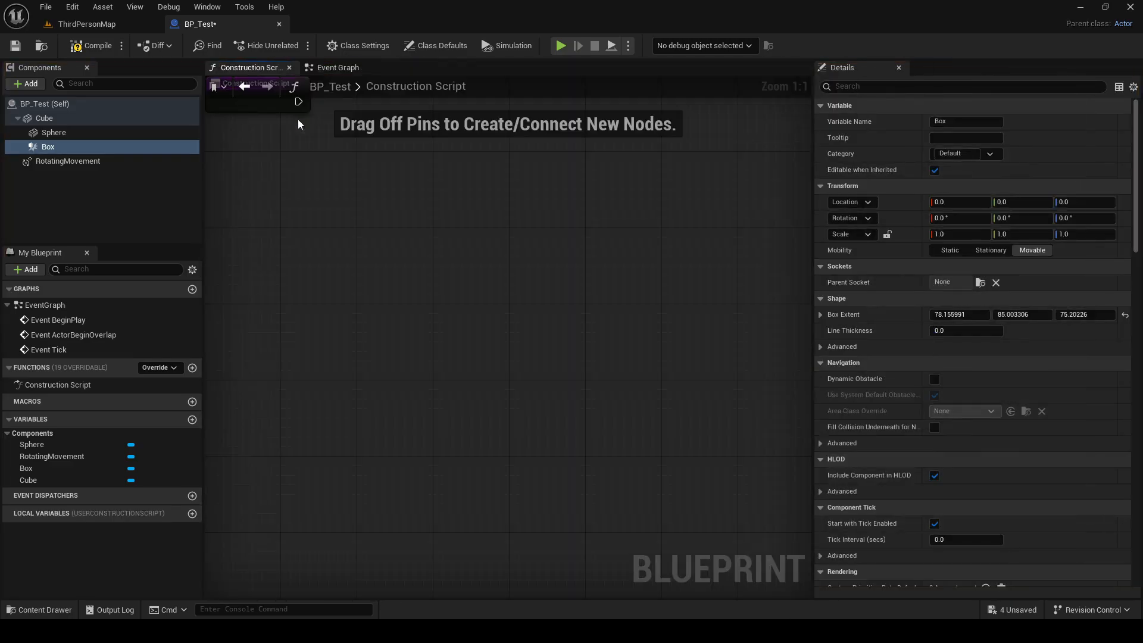
pyautogui.click(203, 9)
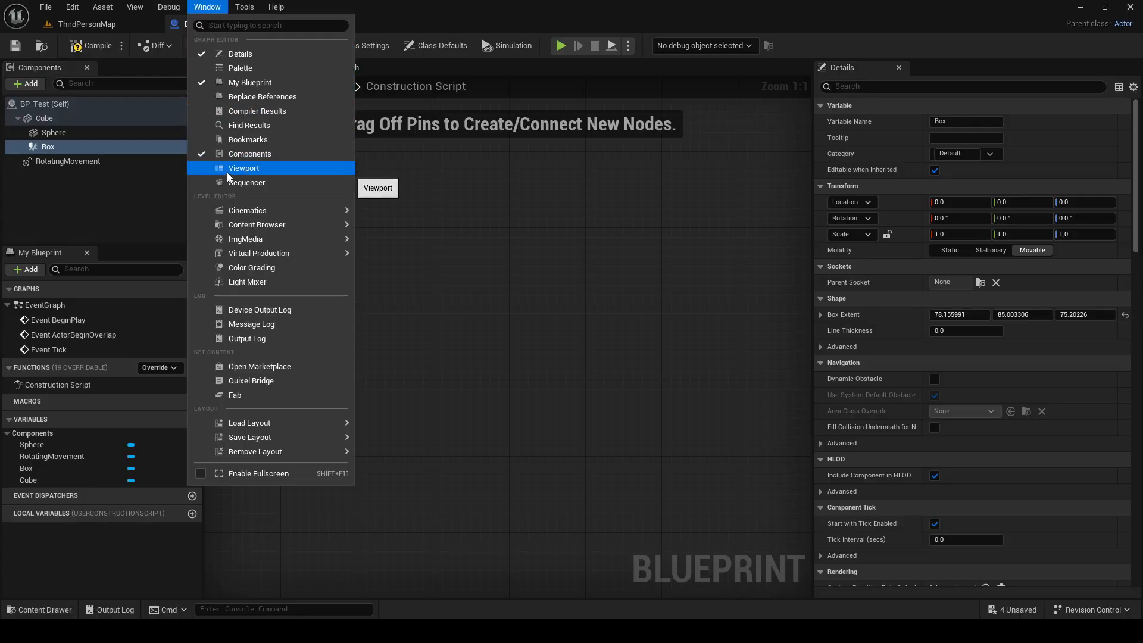
pyautogui.click(246, 168)
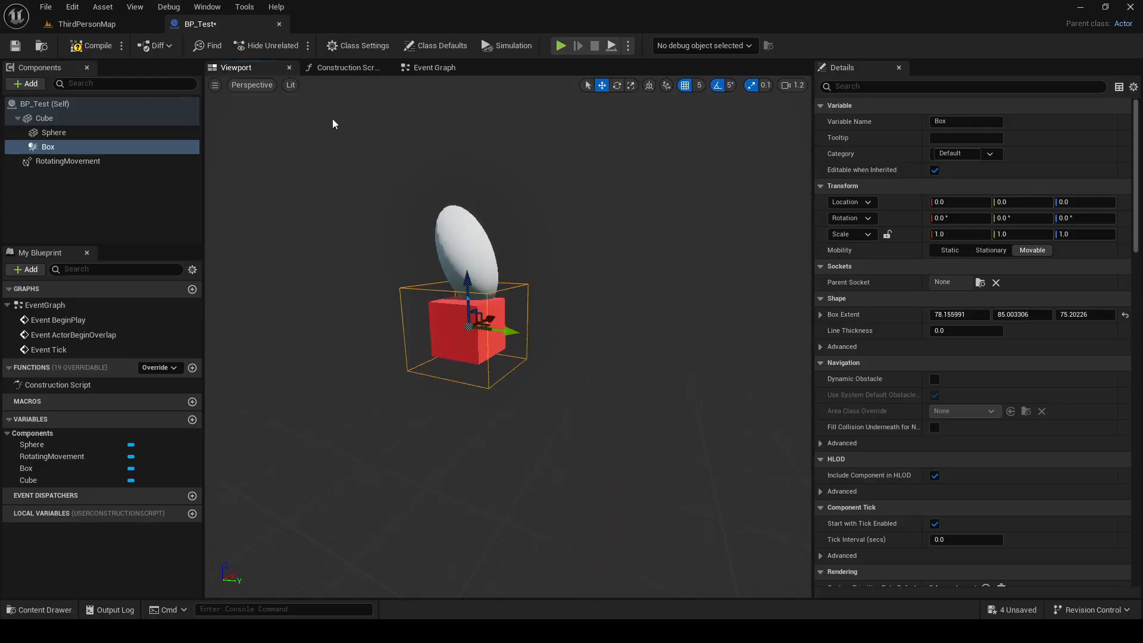
pyautogui.rightClick(251, 68)
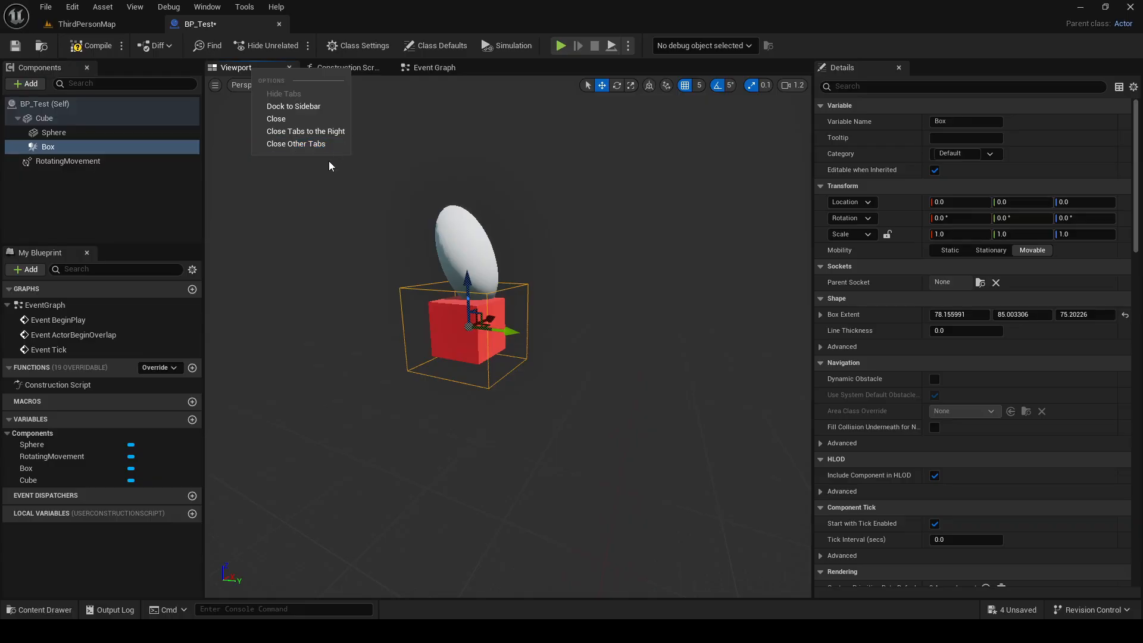
pyautogui.click(329, 161)
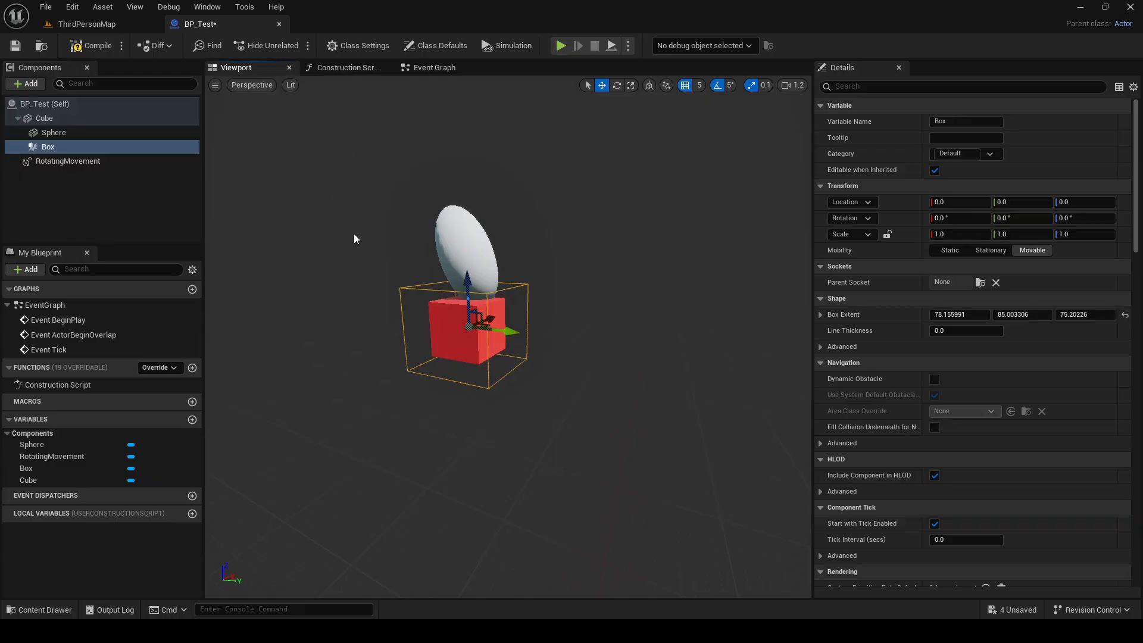
# Fly away from the actor, reset the viewport camera, and check the other preview viewport options.
pyautogui.press('s')
pyautogui.moveTo(354, 233)
pyautogui.mouseDown(button='right')
pyautogui.moveTo(371, 259)
pyautogui.moveTo(355, 240)
pyautogui.mouseUp(button='right')
pyautogui.click(216, 86)
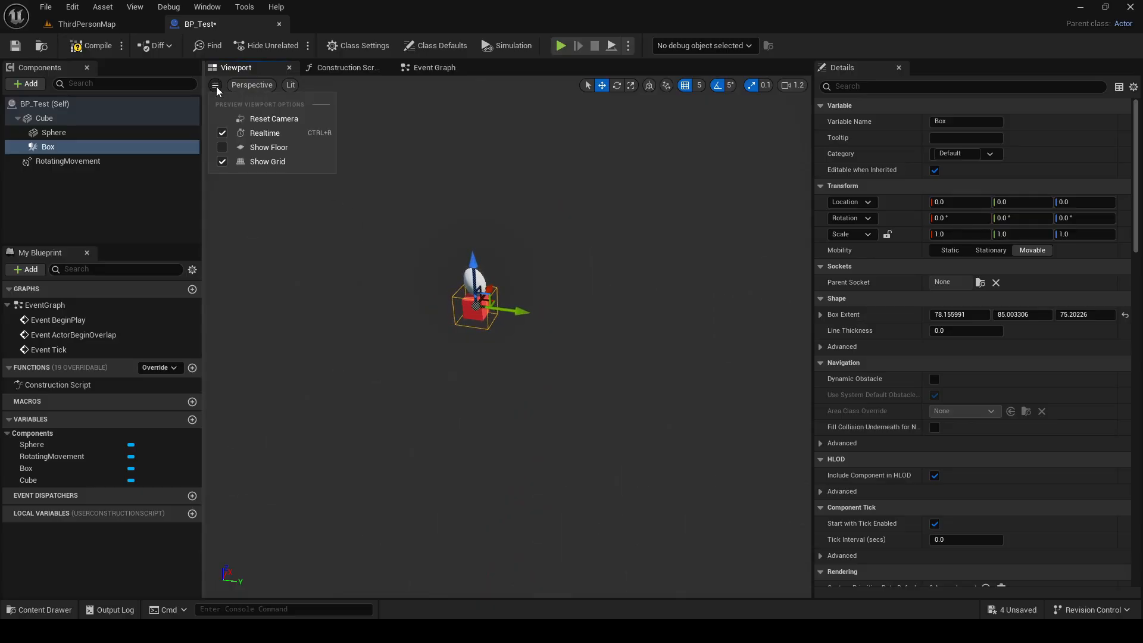
pyautogui.click(268, 119)
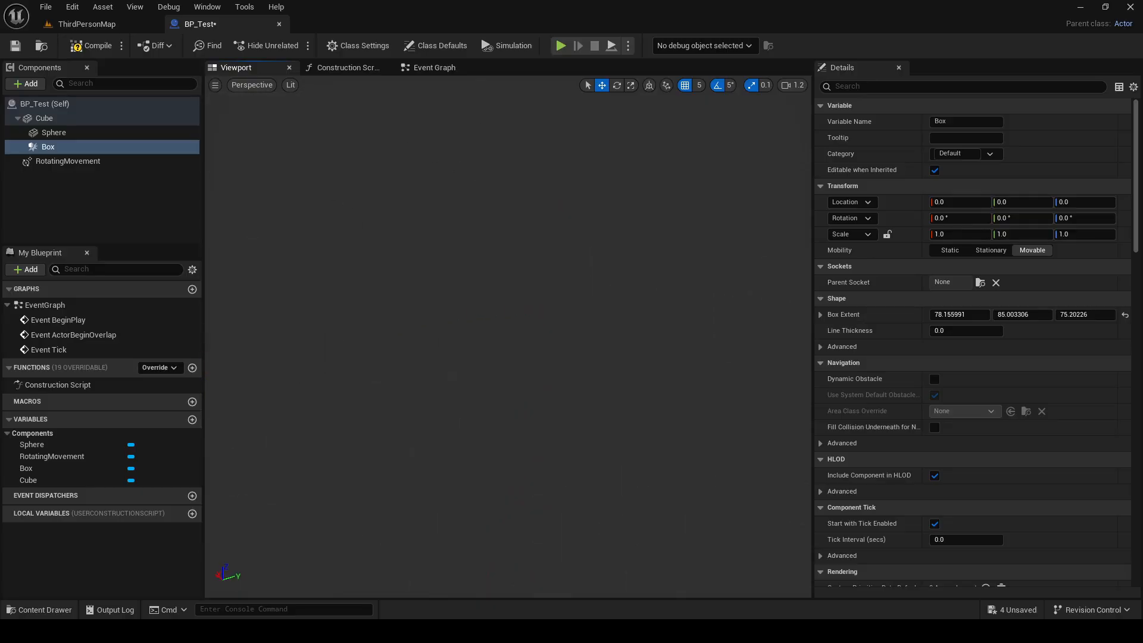
pyautogui.click(216, 85)
pyautogui.click(253, 116)
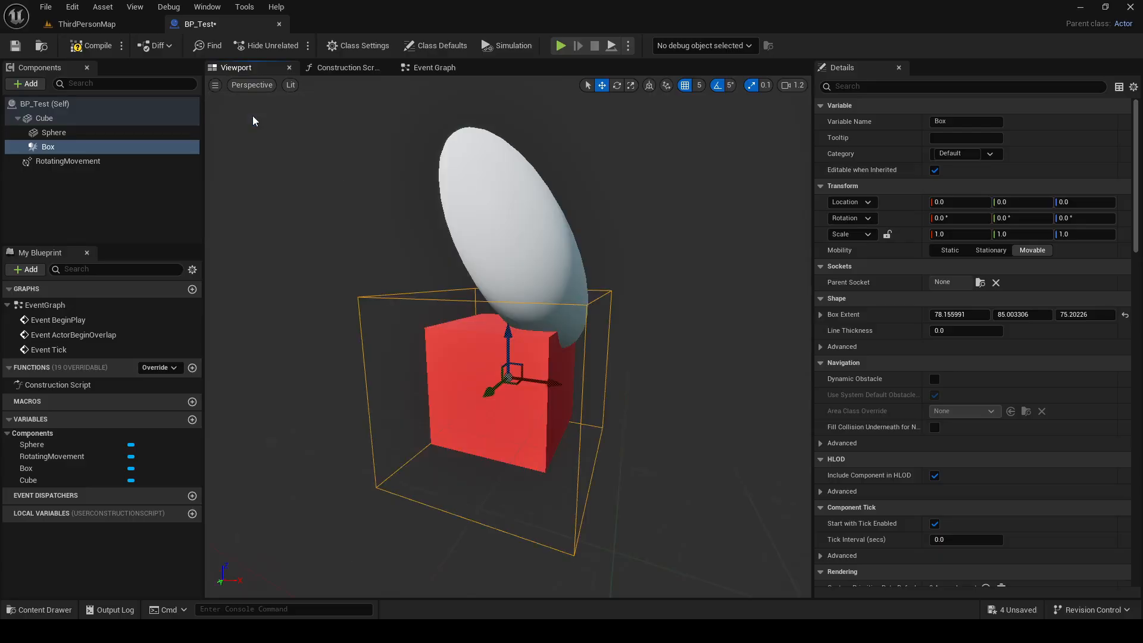
pyautogui.scroll(-5, 462, 216)
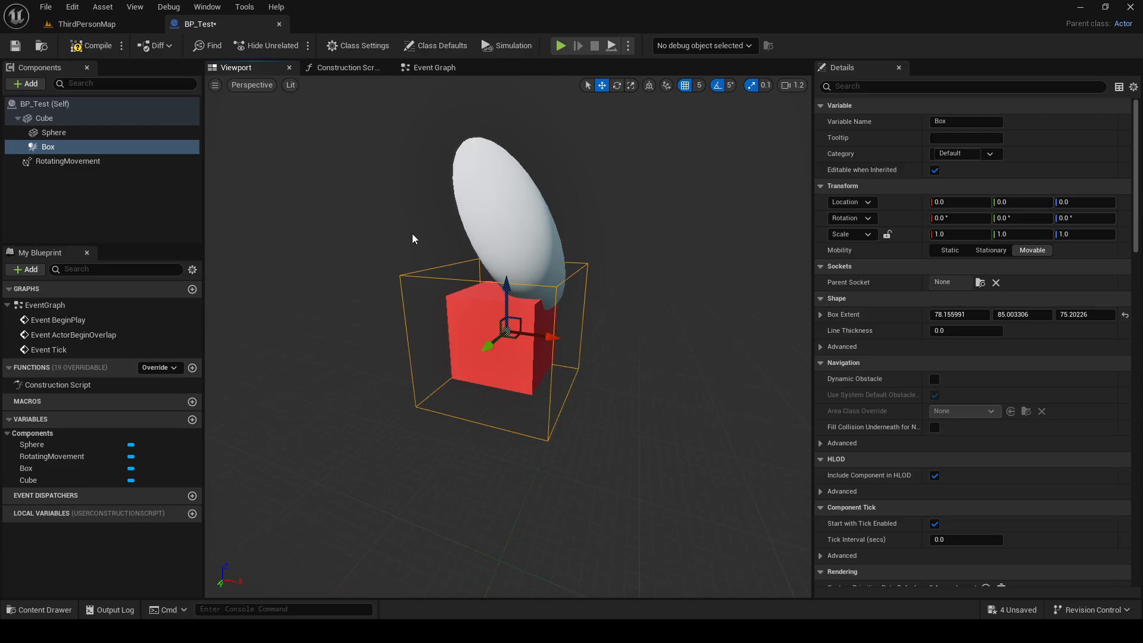
pyautogui.click(215, 86)
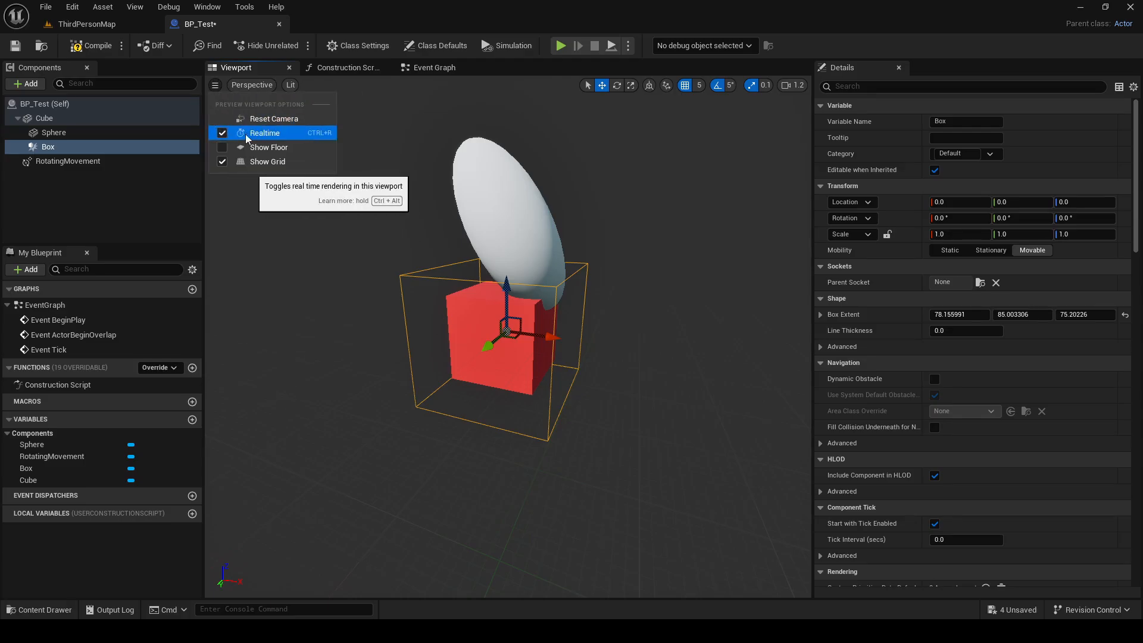
# From ThirdPersonMap, open the BP_ThirdPersonCharacter Blueprint in the ThirdPerson > Blueprints folder and maximize its editor.
pyautogui.click(103, 25)
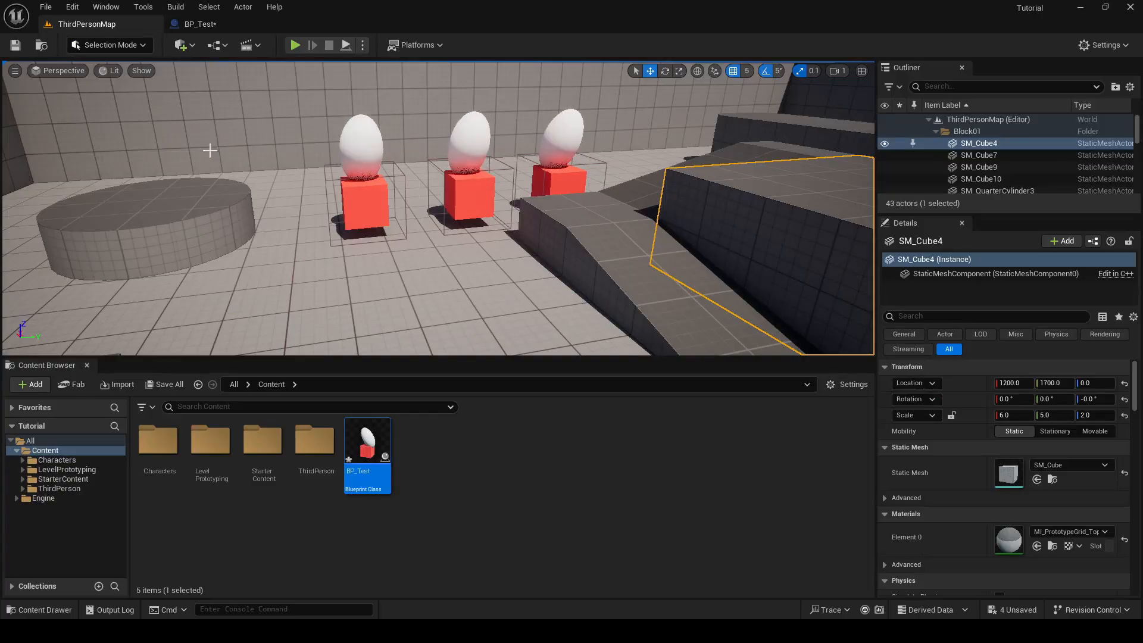
pyautogui.click(58, 489)
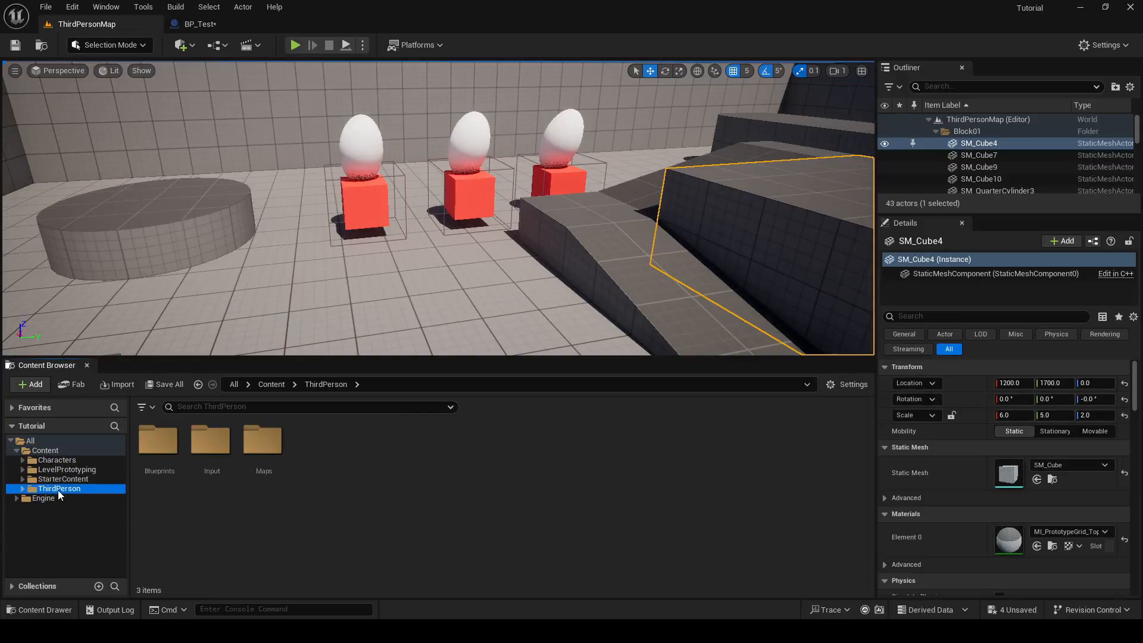
pyautogui.doubleClick(156, 452)
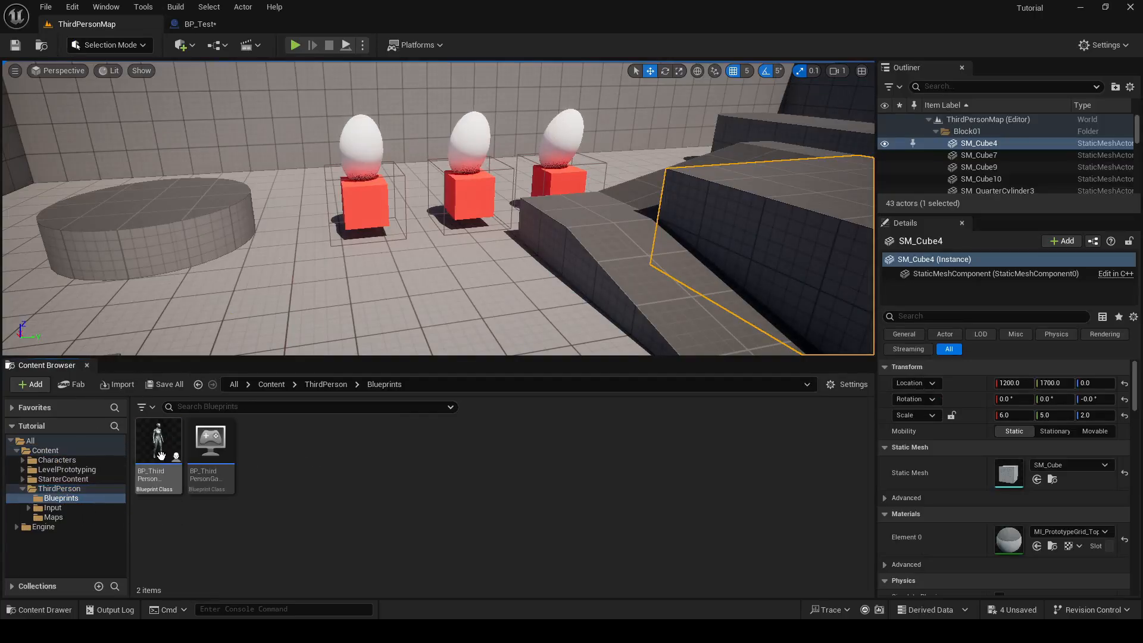
pyautogui.doubleClick(159, 453)
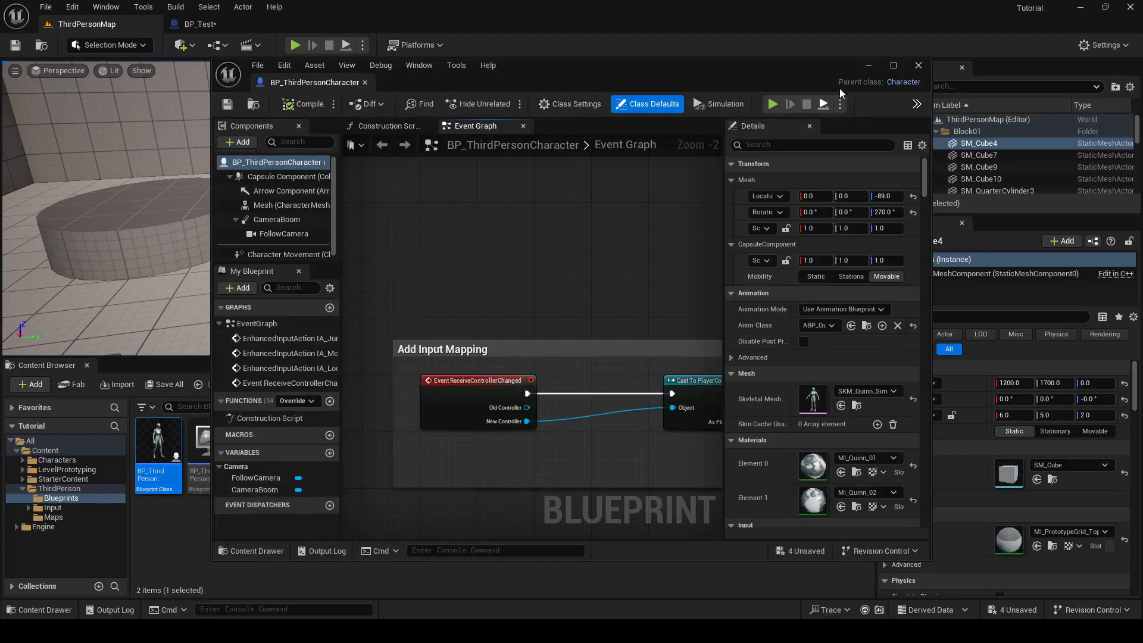
pyautogui.click(894, 66)
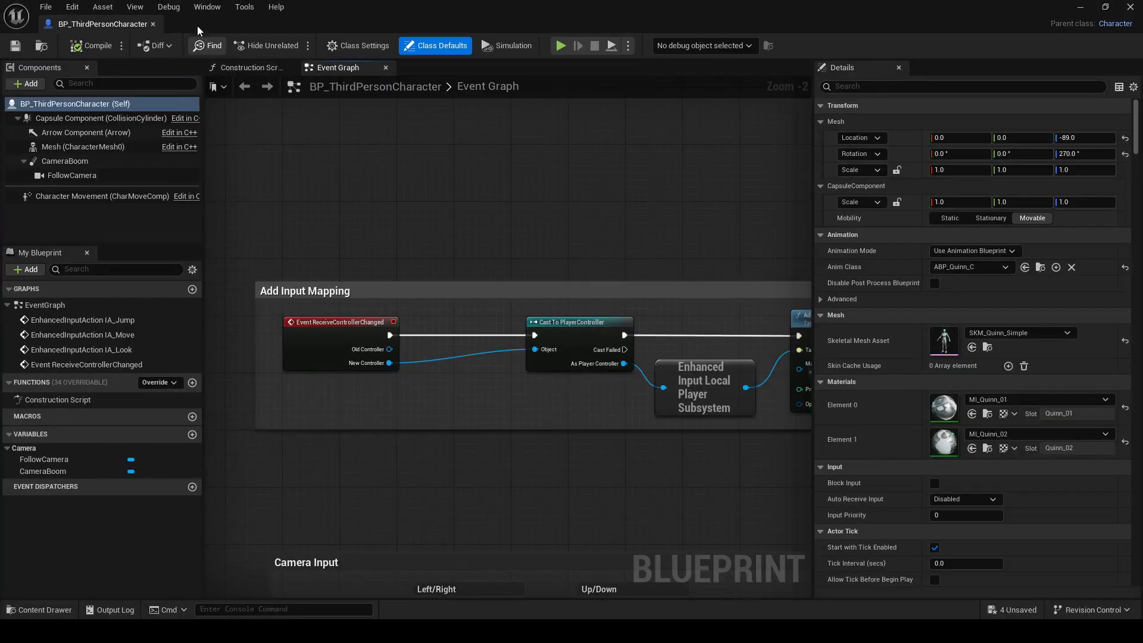
# Show the Viewport of BP_ThirdPersonCharacter and move in close to the character's glowing chest emblem.
pyautogui.click(203, 8)
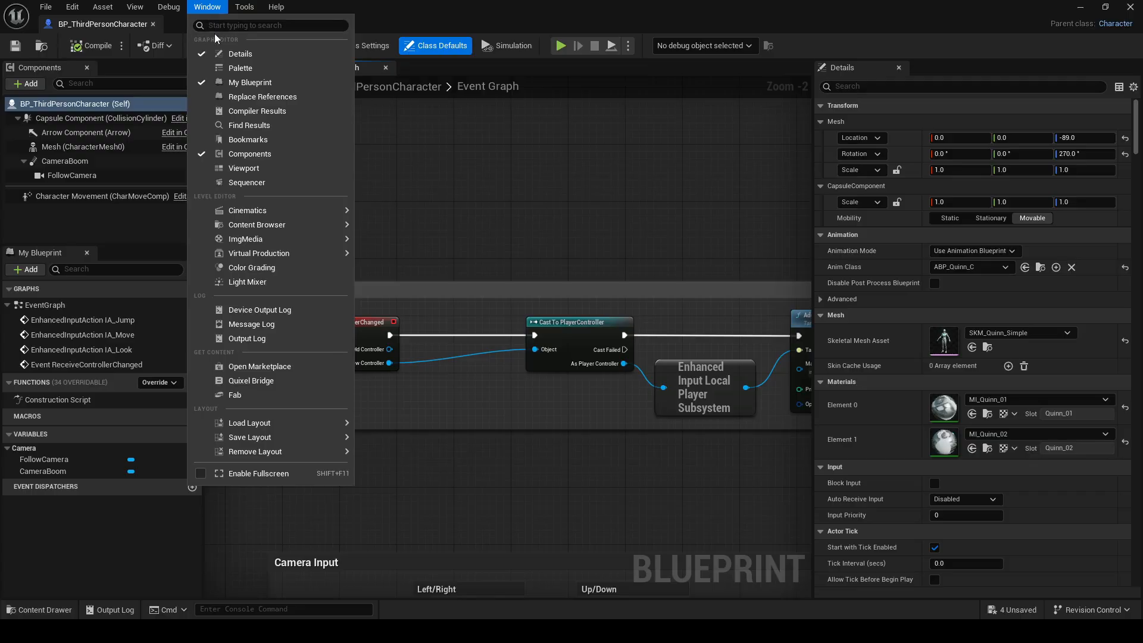
pyautogui.click(244, 168)
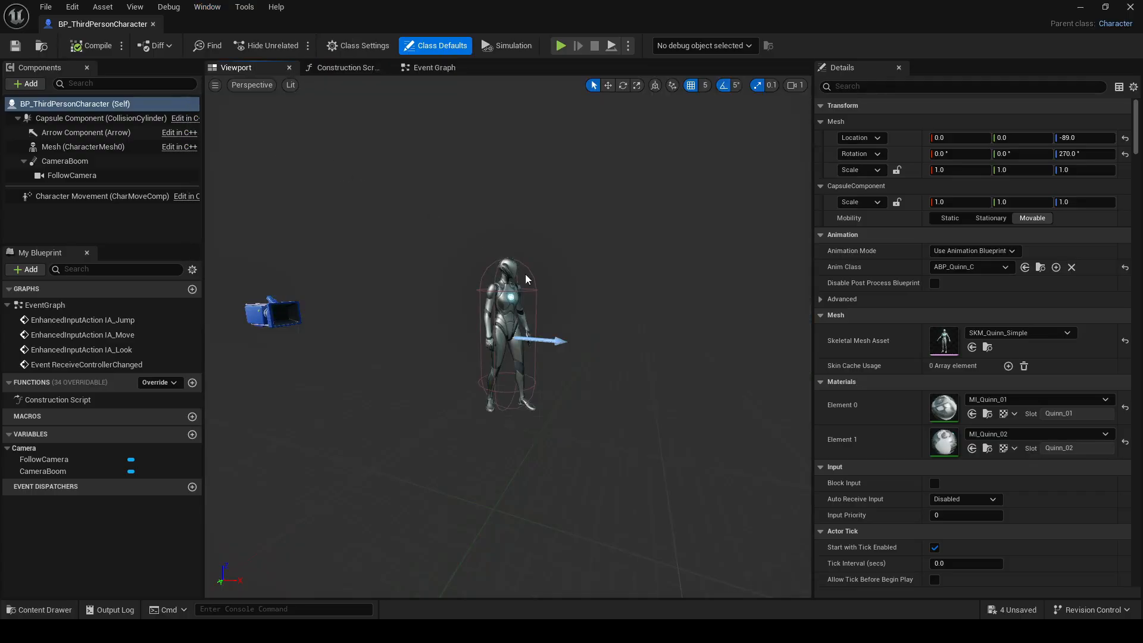
pyautogui.scroll(10, 526, 279)
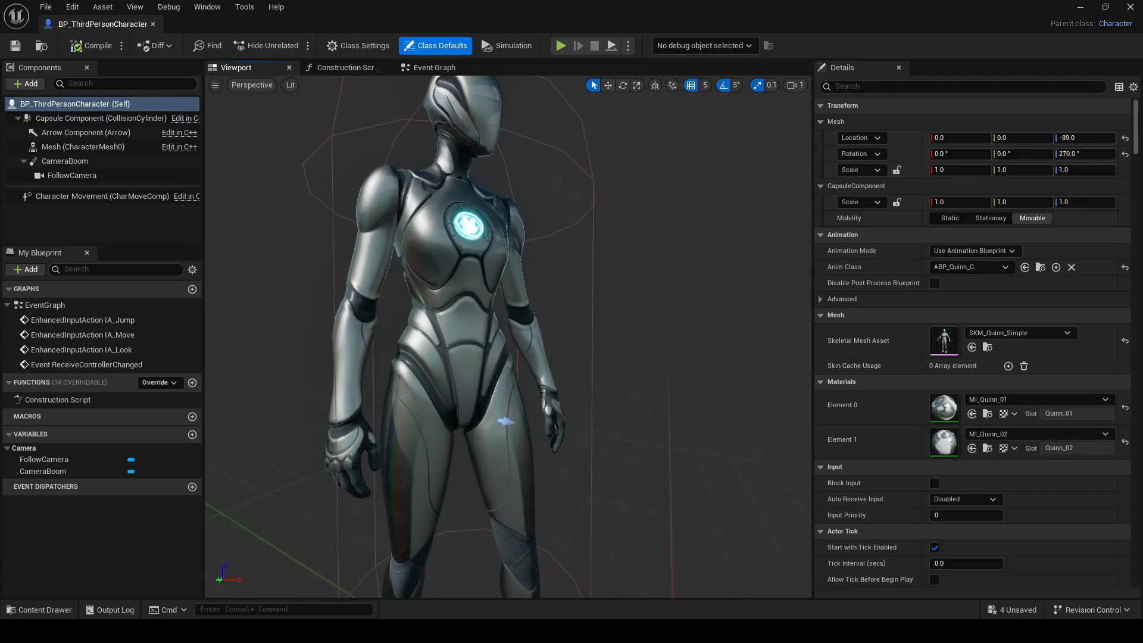
pyautogui.moveTo(536, 269); pyautogui.dragTo(525, 234, button='right')
pyautogui.press('w')
pyautogui.press('s')
pyautogui.press('w')
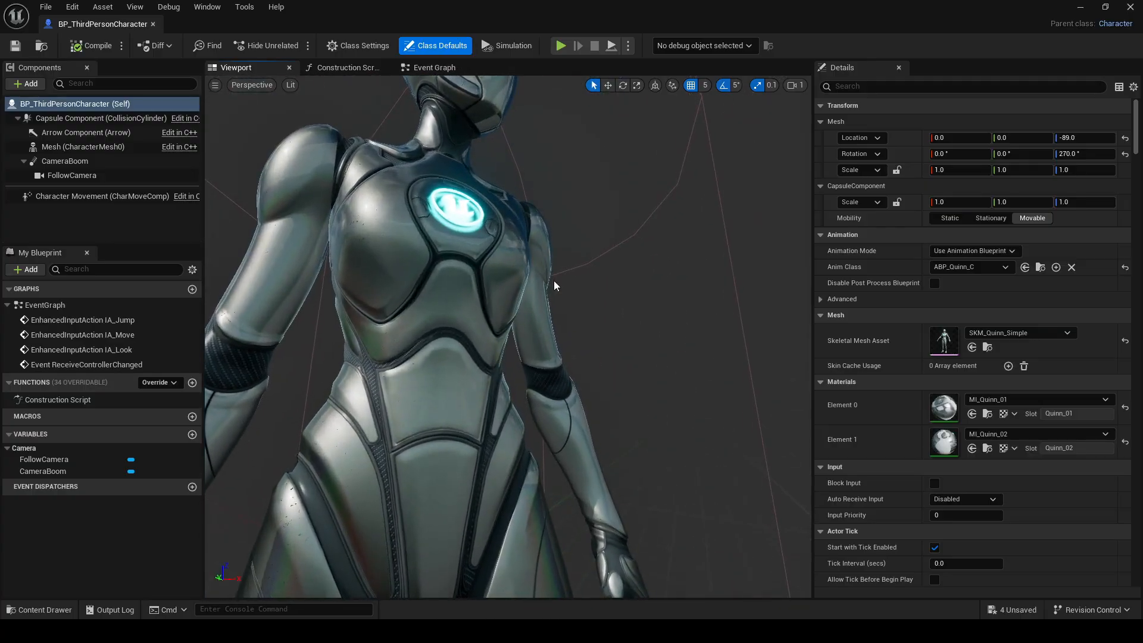
# Turn Realtime rendering off and back on in the character's viewport, and pull back to the full body.
pyautogui.click(215, 85)
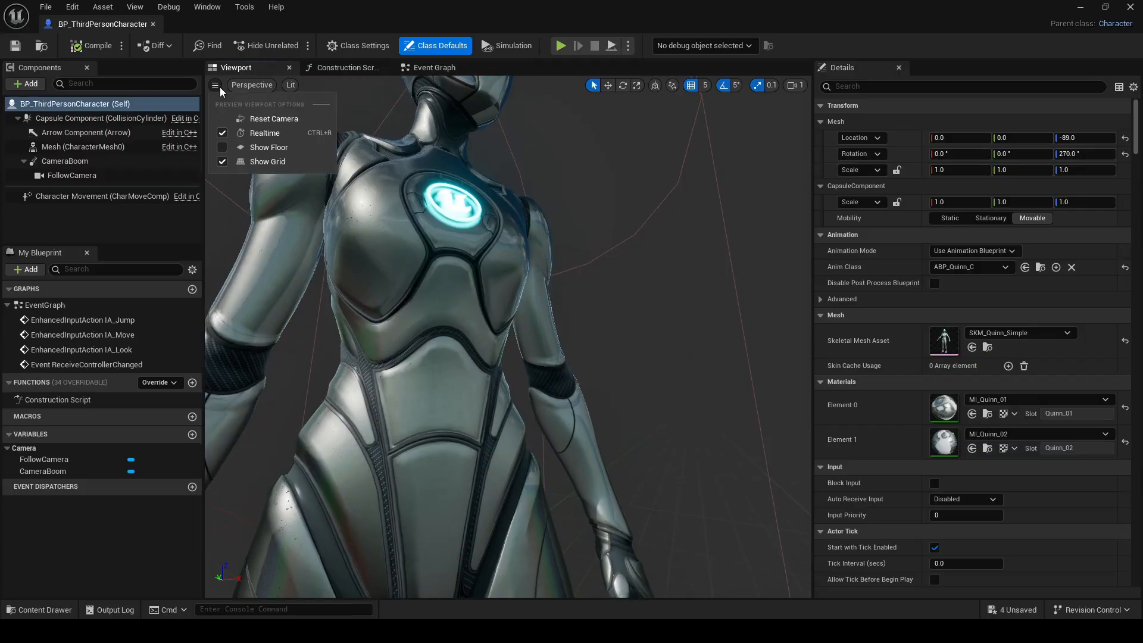
pyautogui.click(262, 133)
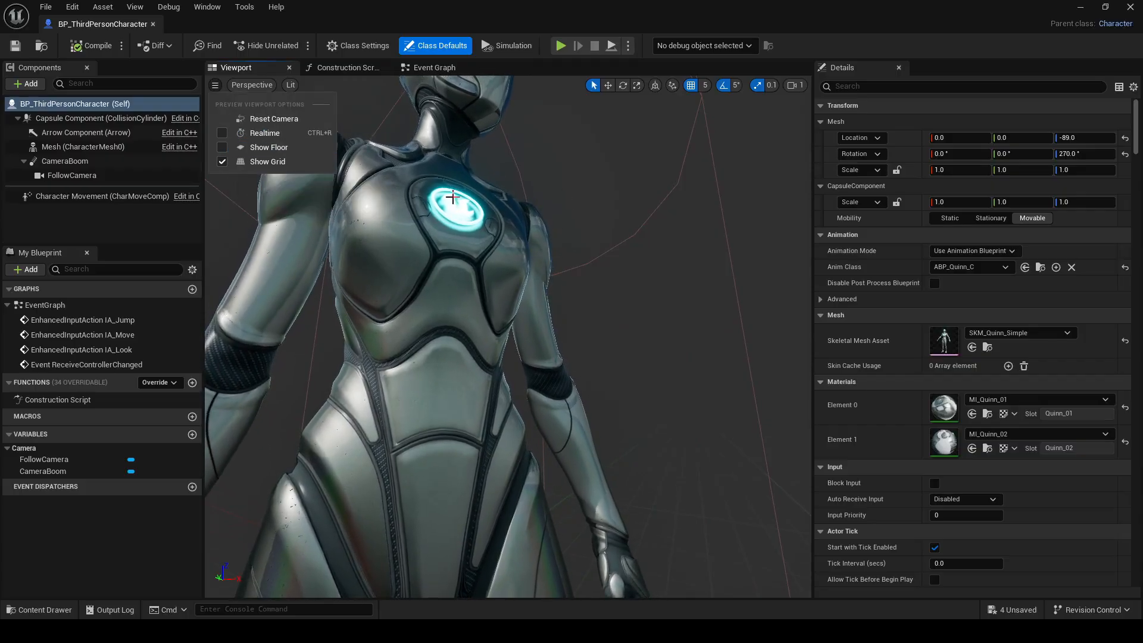
pyautogui.click(224, 132)
pyautogui.moveTo(405, 233); pyautogui.dragTo(476, 327, button='right')
# Toggle Show Floor on and off, and Show Grid off and on, in the character's viewport.
pyautogui.click(216, 86)
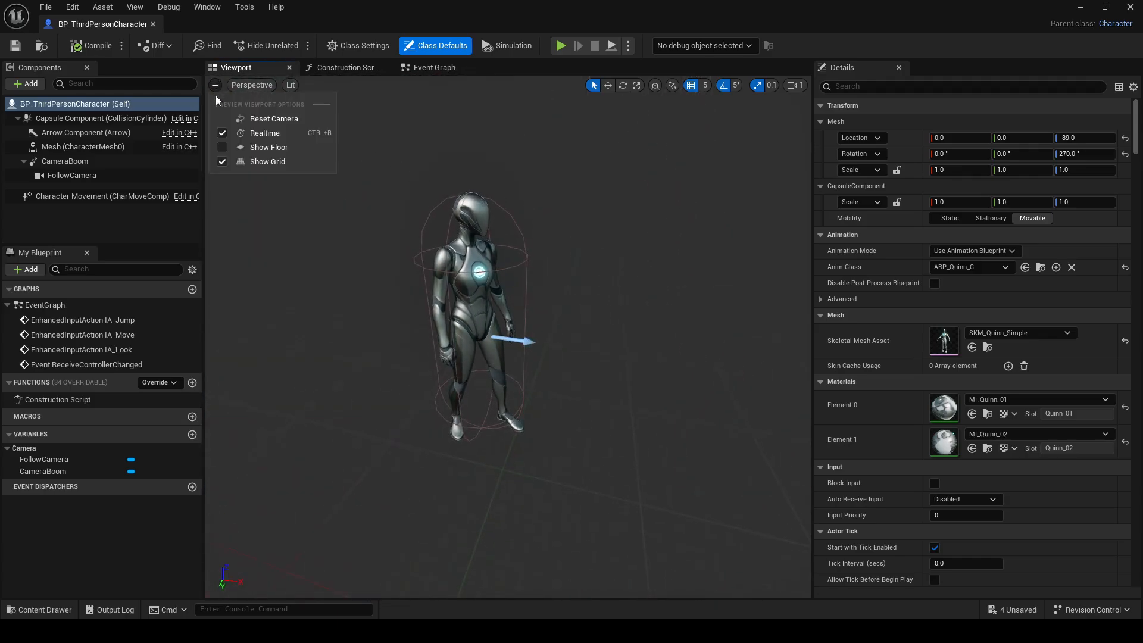
pyautogui.click(224, 148)
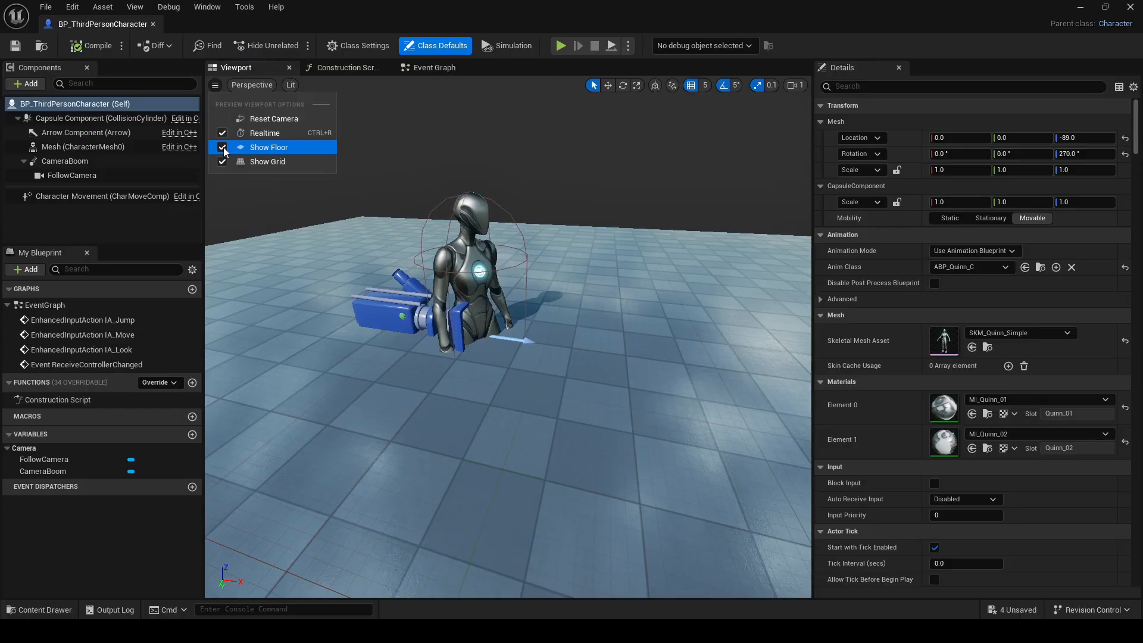
pyautogui.click(223, 148)
pyautogui.click(223, 162)
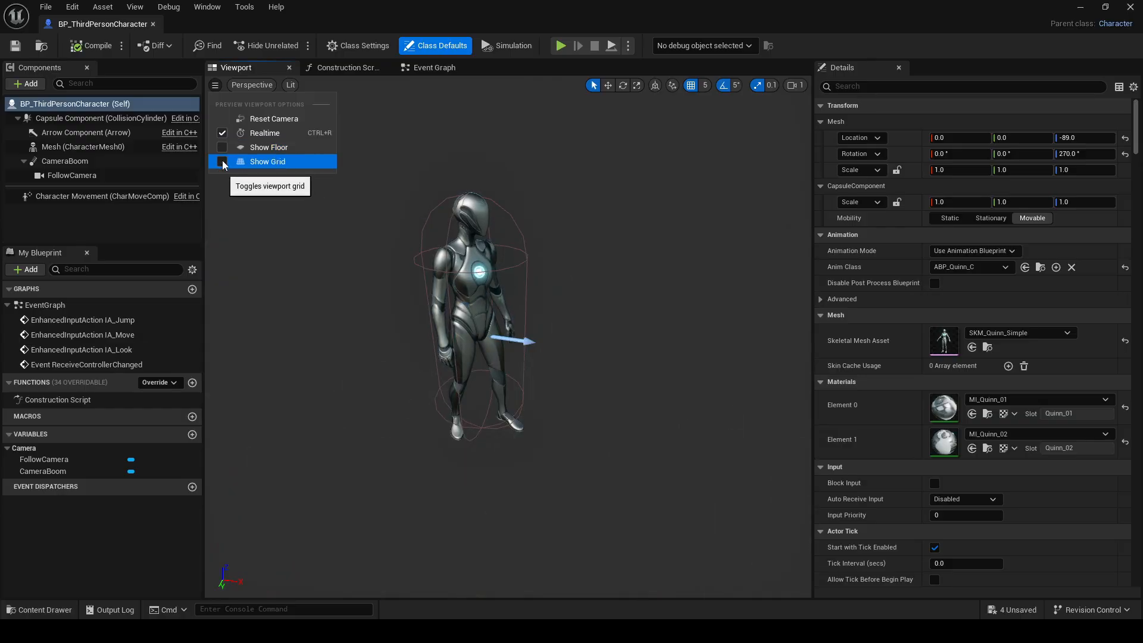
pyautogui.click(223, 161)
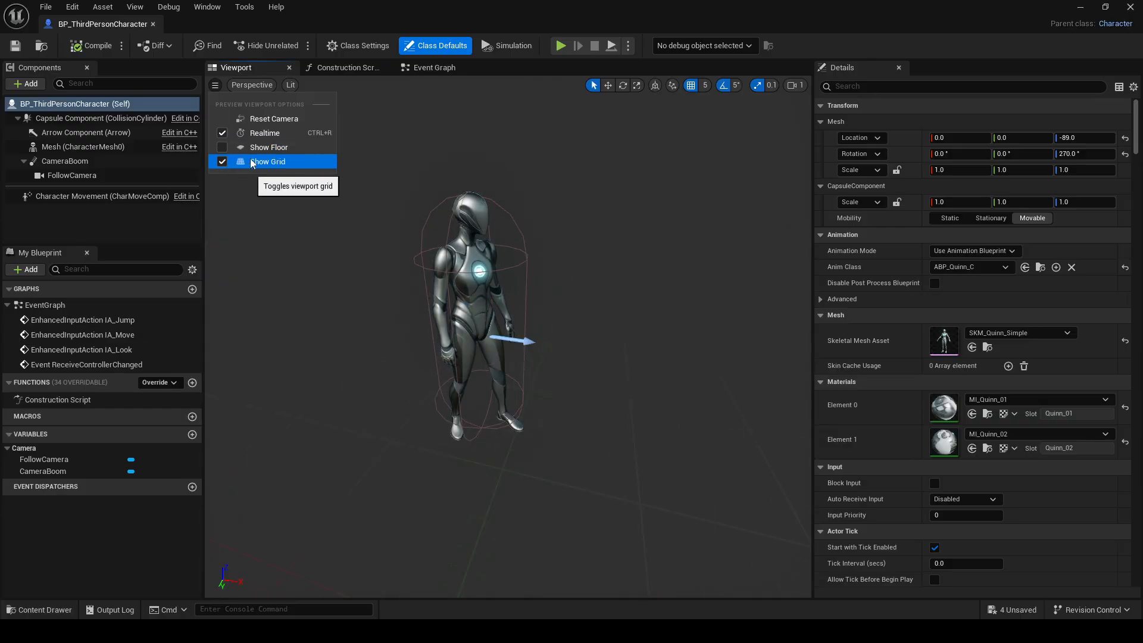
pyautogui.click(295, 242)
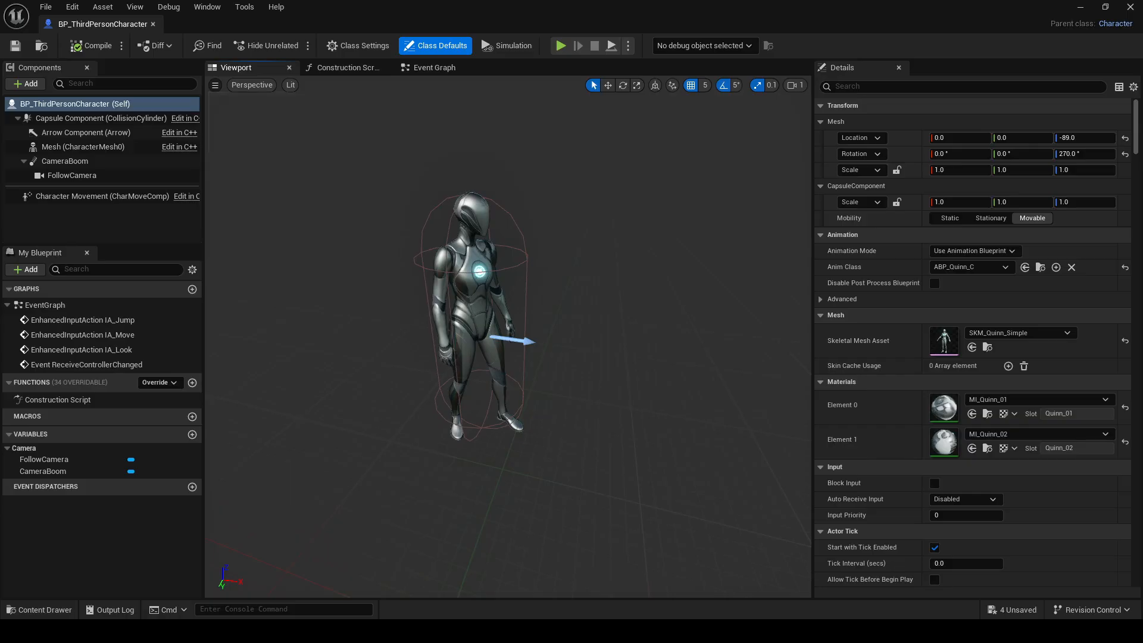
# Close BP_ThirdPersonCharacter, return to the BP_Test viewport, and fly around its components.
pyautogui.click(153, 24)
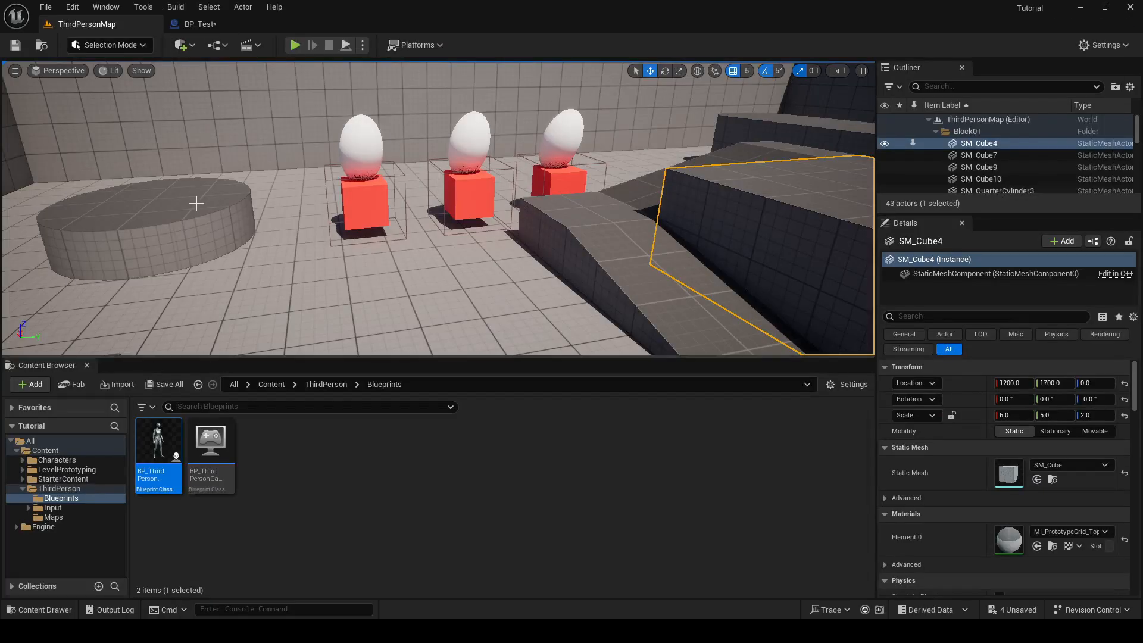
pyautogui.click(224, 25)
pyautogui.moveTo(386, 152); pyautogui.dragTo(423, 167, button='right')
pyautogui.press('w')
pyautogui.press('s')
pyautogui.moveTo(515, 277); pyautogui.dragTo(517, 278, button='right')
pyautogui.press('a')
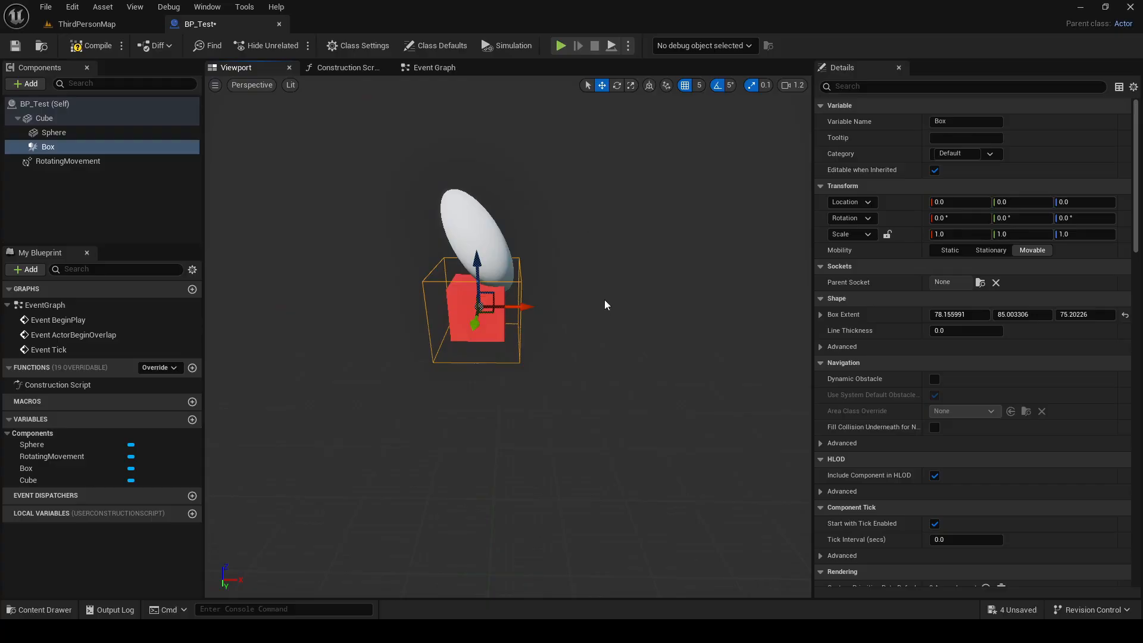
# Show BP_Test's components in the orthographic Top view, switch to the Bottom view, and return to Top.
pyautogui.click(291, 86)
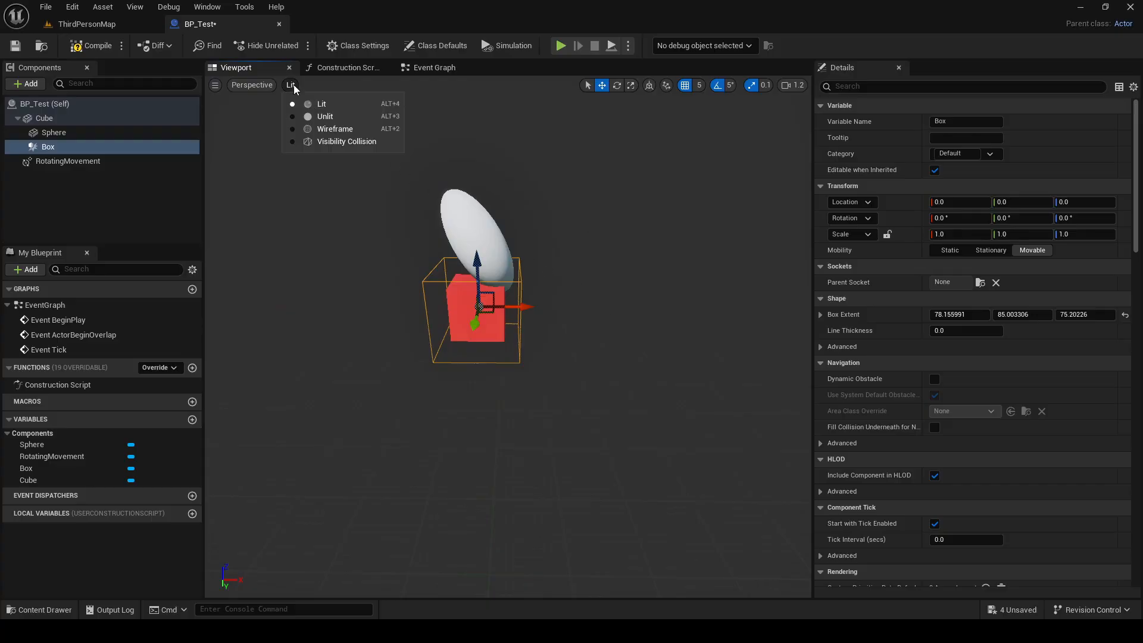
pyautogui.click(262, 86)
pyautogui.click(266, 129)
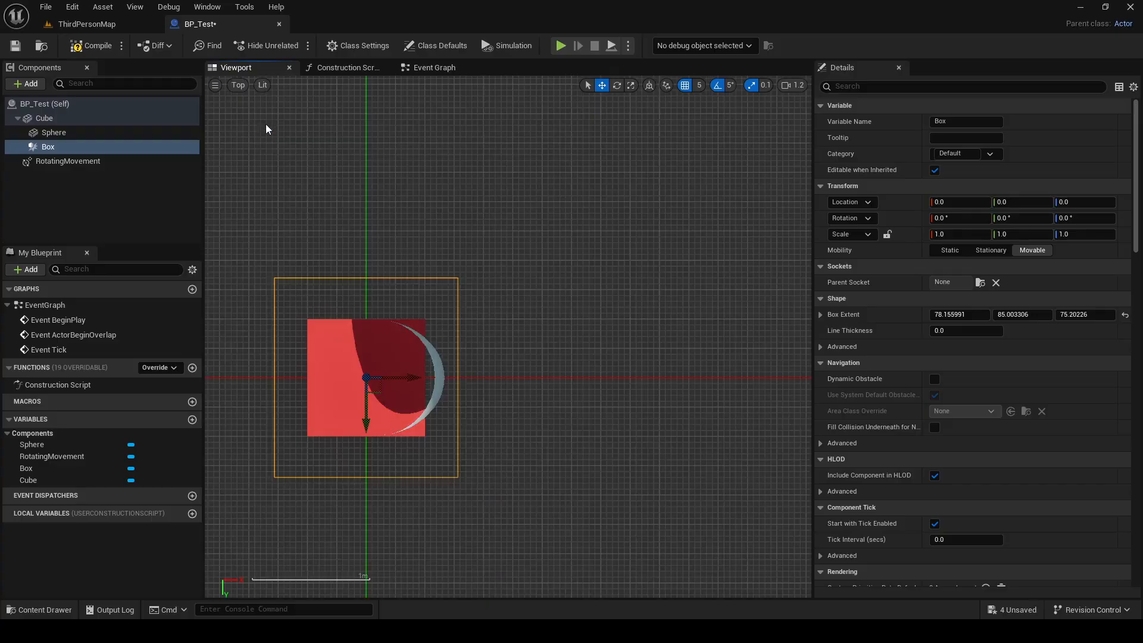
pyautogui.click(244, 87)
pyautogui.click(271, 142)
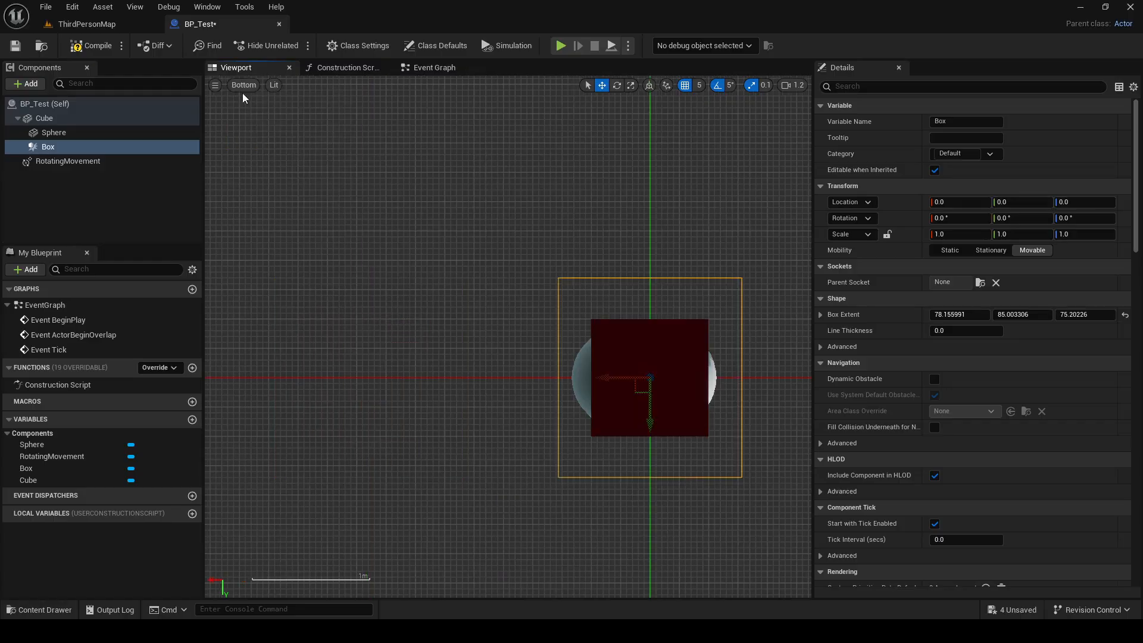
pyautogui.click(243, 86)
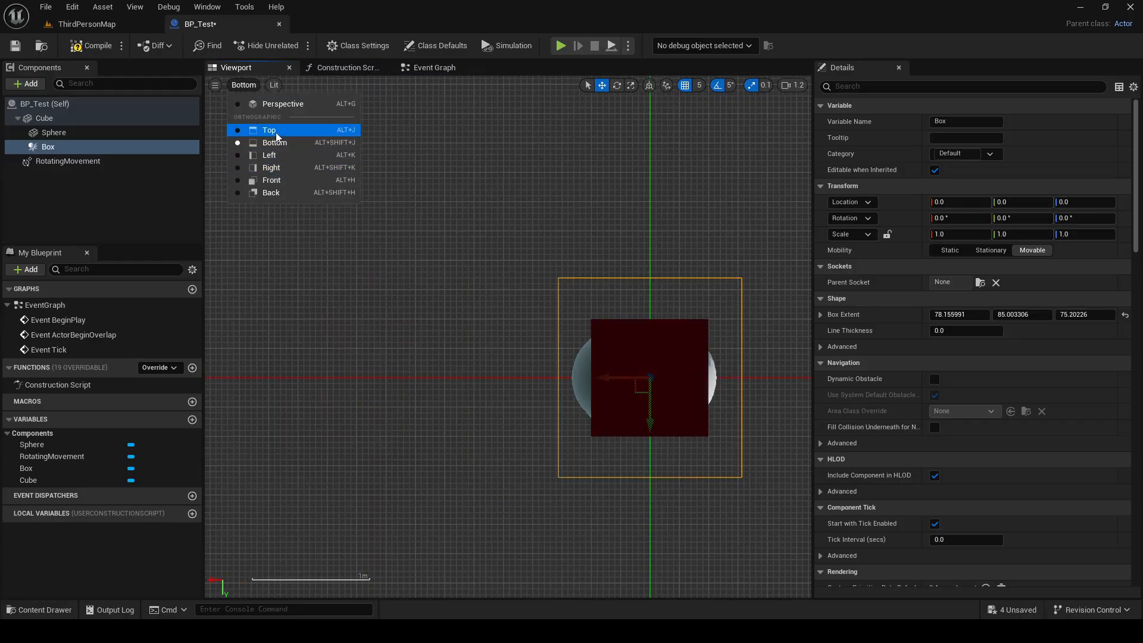
pyautogui.click(273, 131)
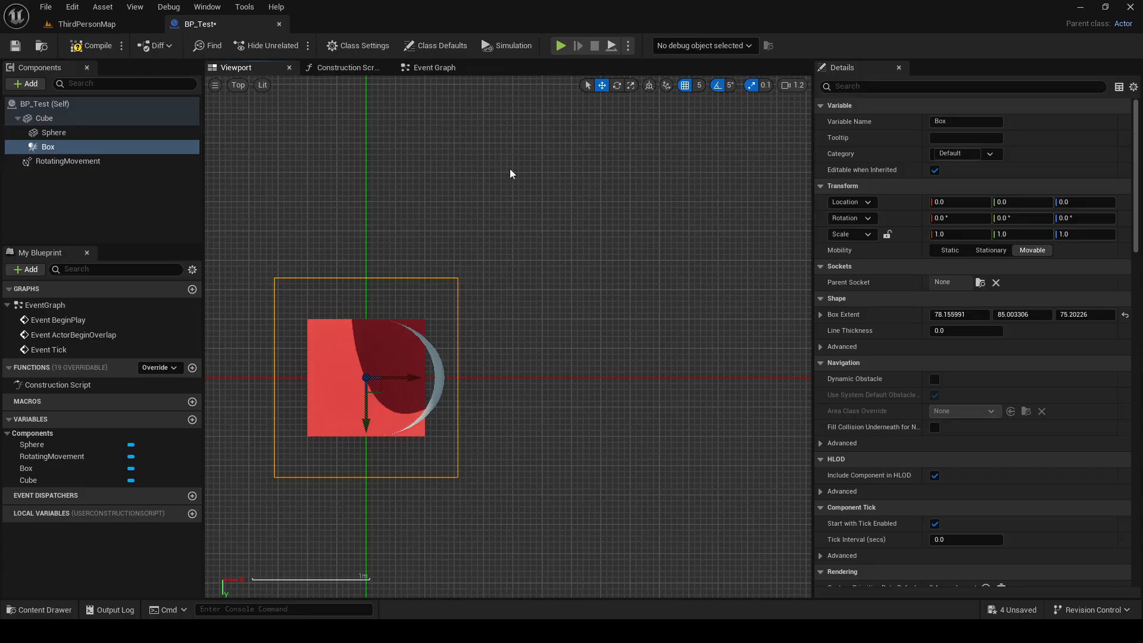
# Set the grid snap size to 100 to show the coarser grid in the Top view, and set it back to 5.
pyautogui.scroll(-3, 539, 229)
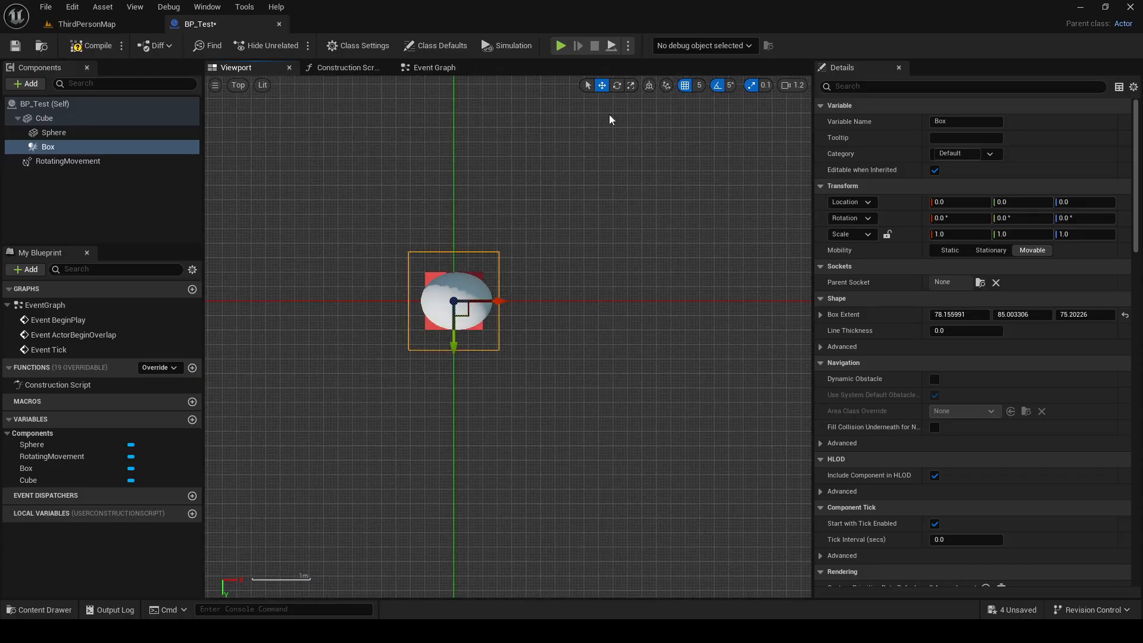
pyautogui.click(700, 85)
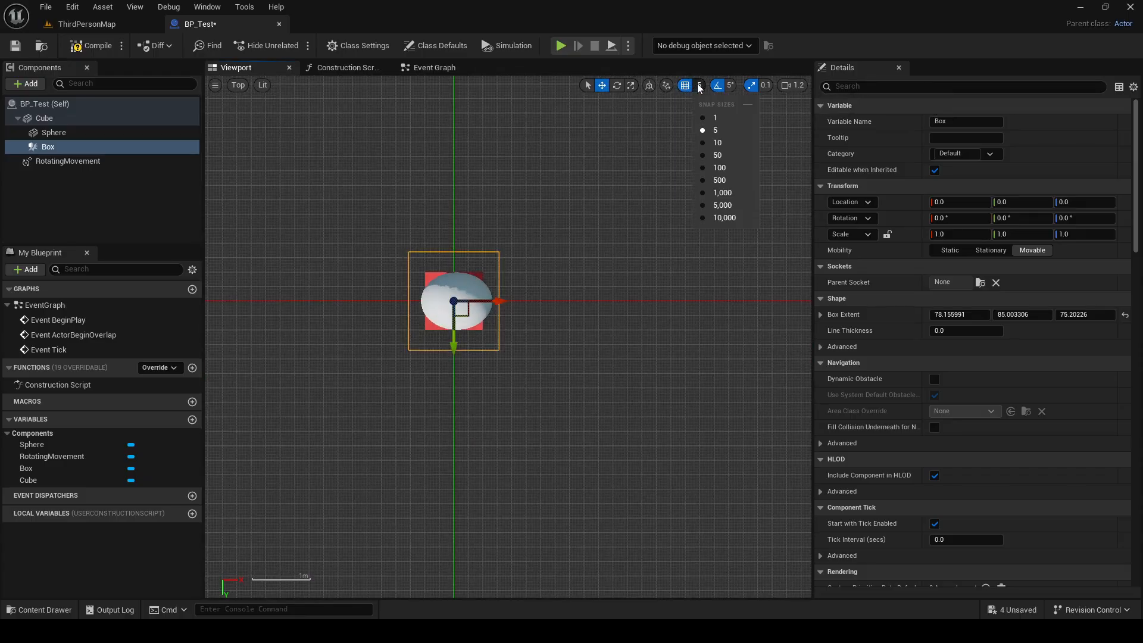
pyautogui.click(718, 168)
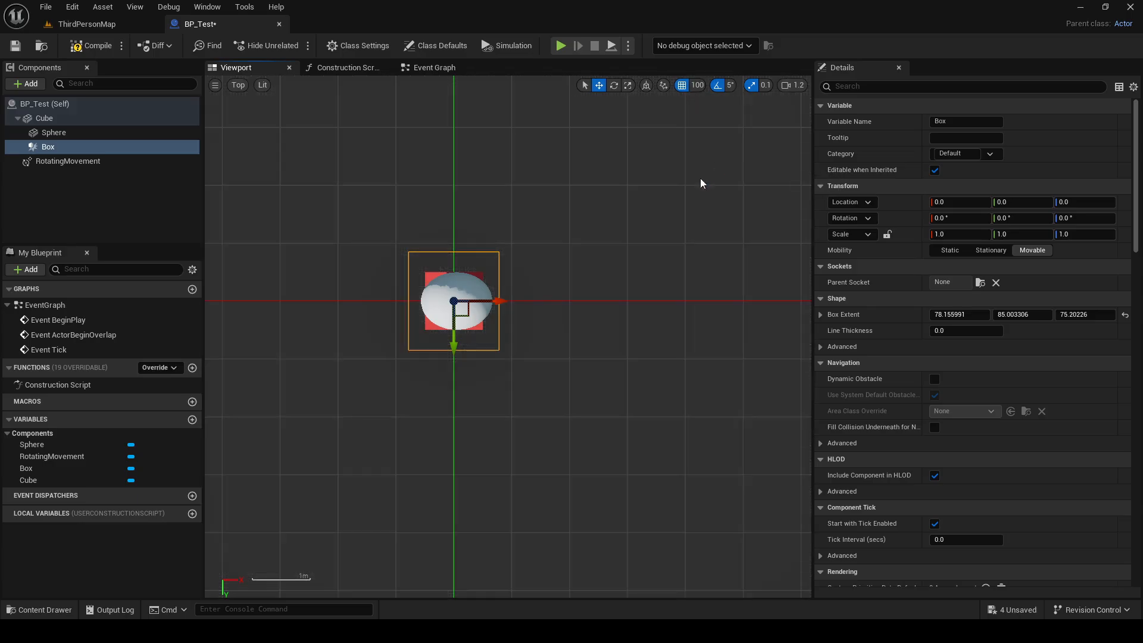
pyautogui.scroll(2, 574, 252)
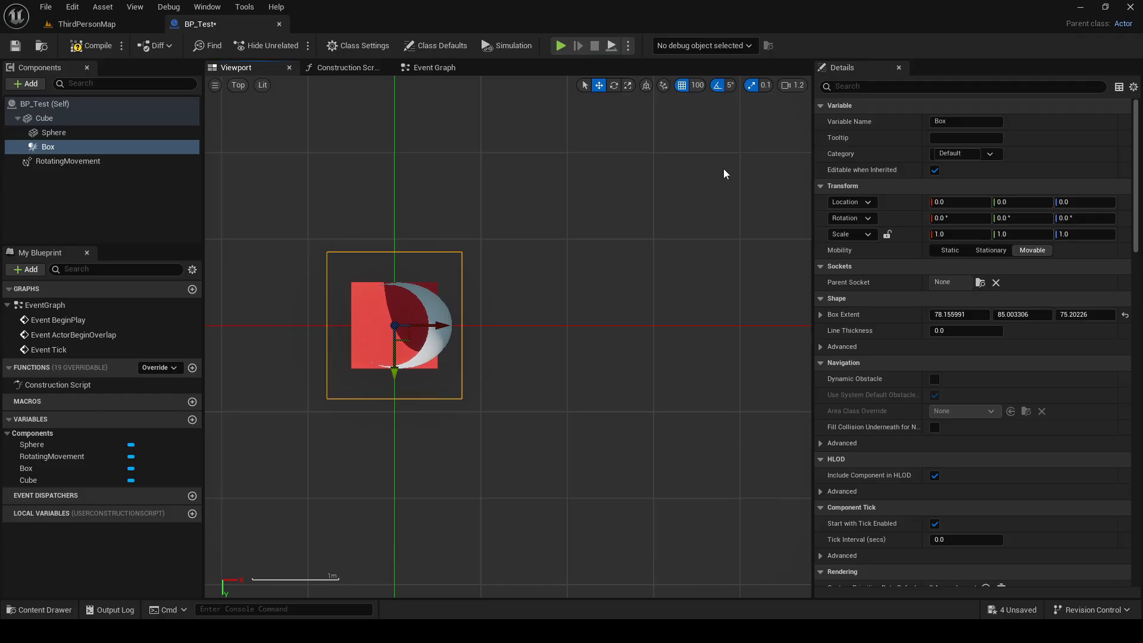
pyautogui.click(699, 86)
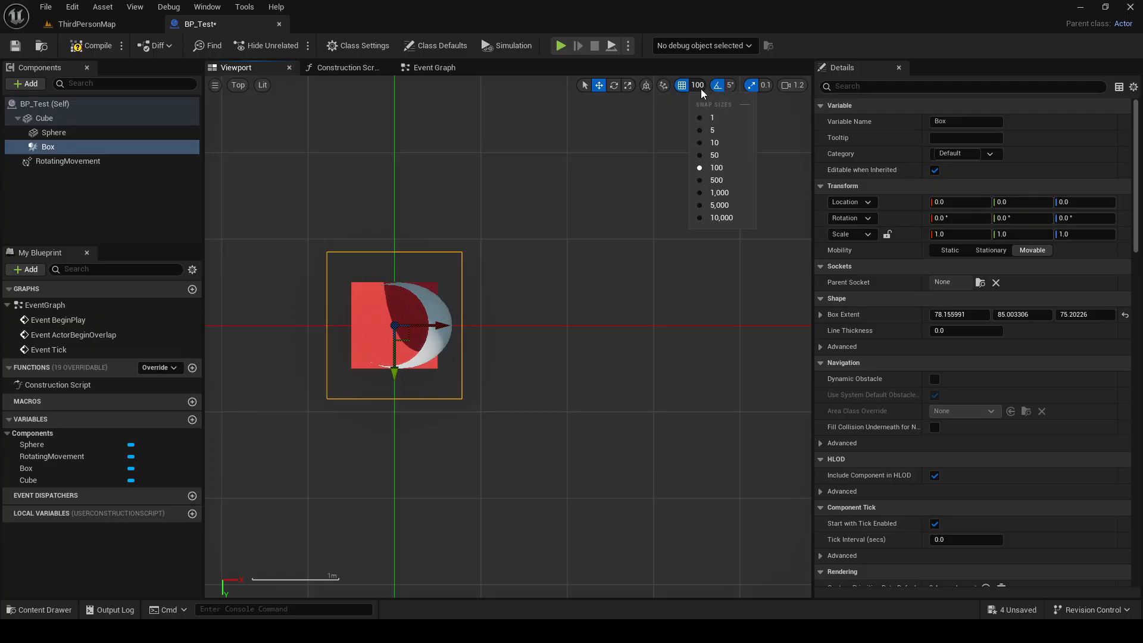
pyautogui.click(721, 131)
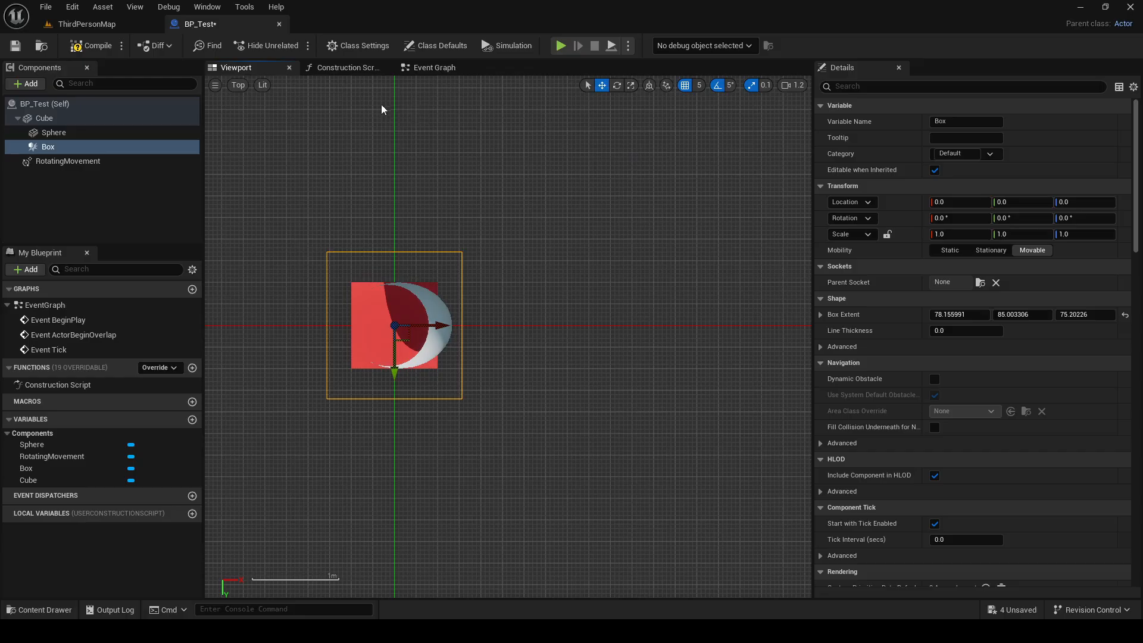
# Return to the Perspective view and cycle its view mode through Unlit, Wireframe and Visibility Collision, ending on Lit.
pyautogui.click(238, 84)
pyautogui.click(245, 104)
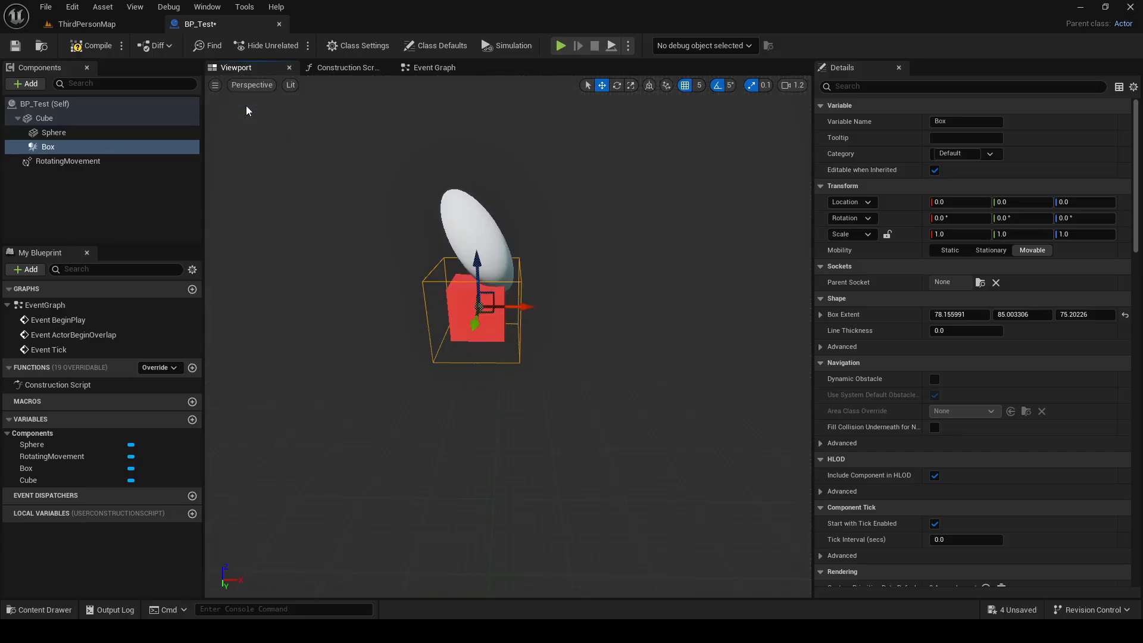
pyautogui.click(288, 87)
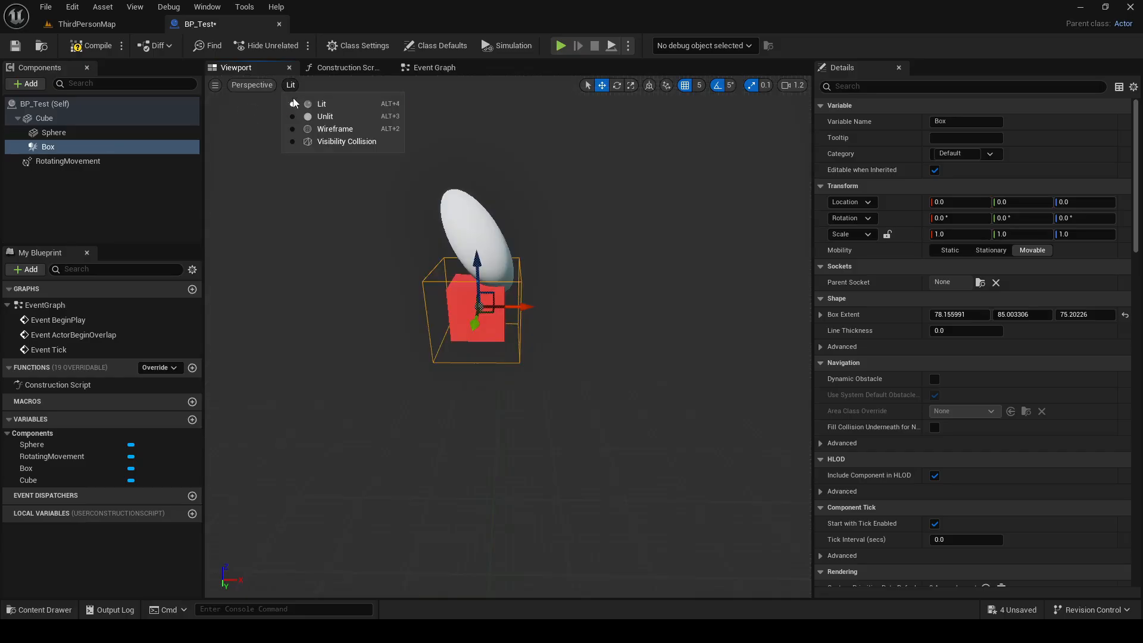
pyautogui.click(308, 117)
pyautogui.click(293, 84)
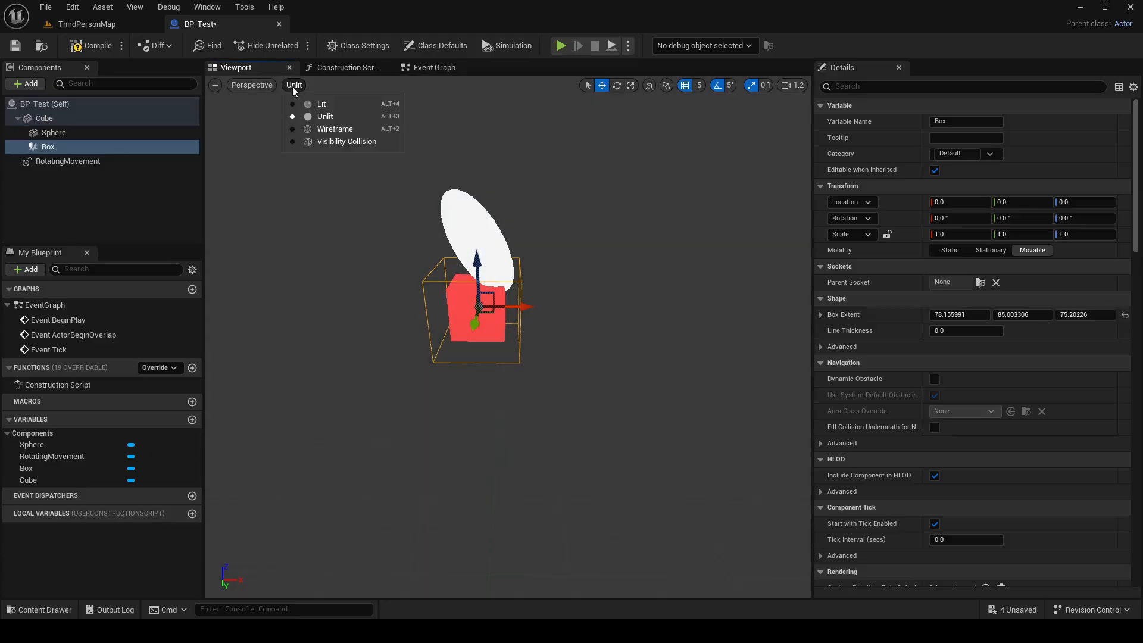
pyautogui.click(313, 128)
pyautogui.click(298, 86)
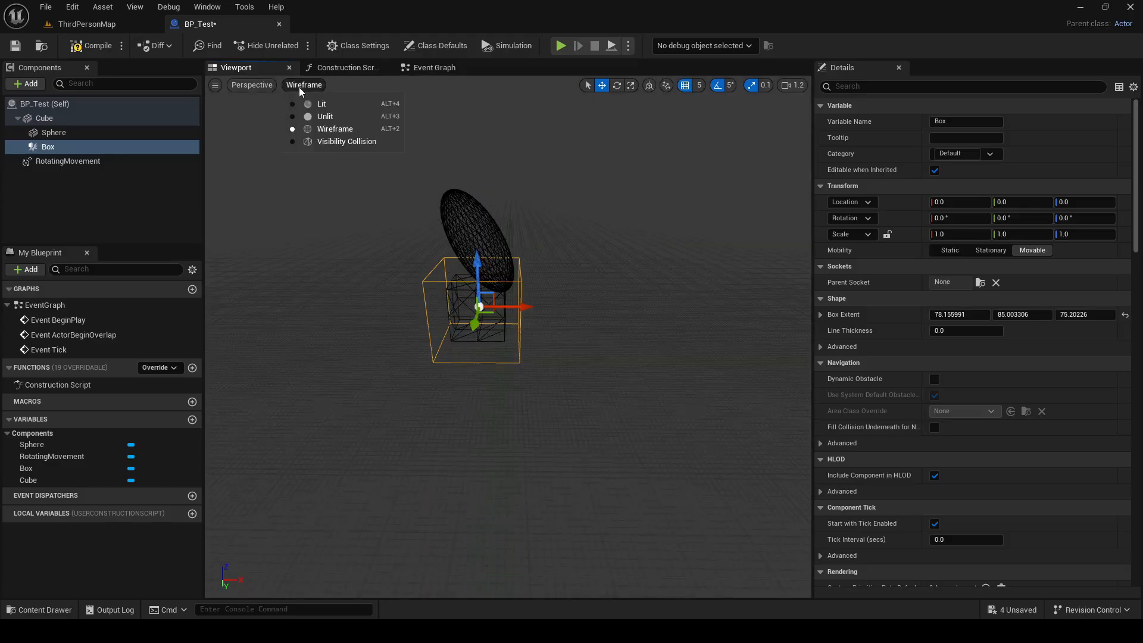
pyautogui.click(318, 139)
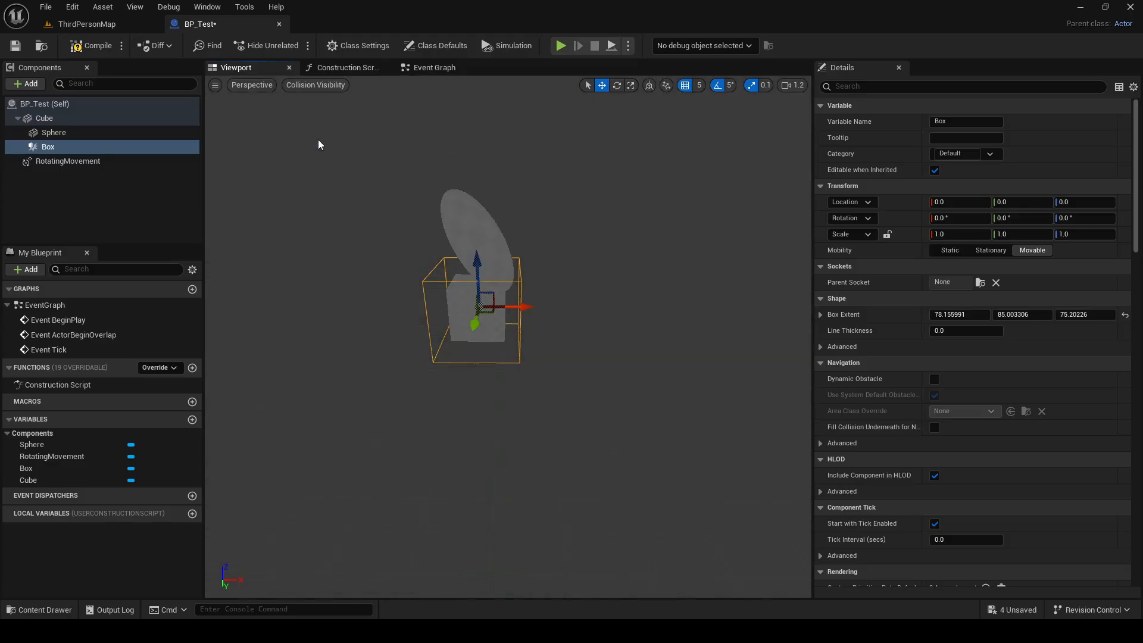
pyautogui.click(314, 86)
pyautogui.click(316, 106)
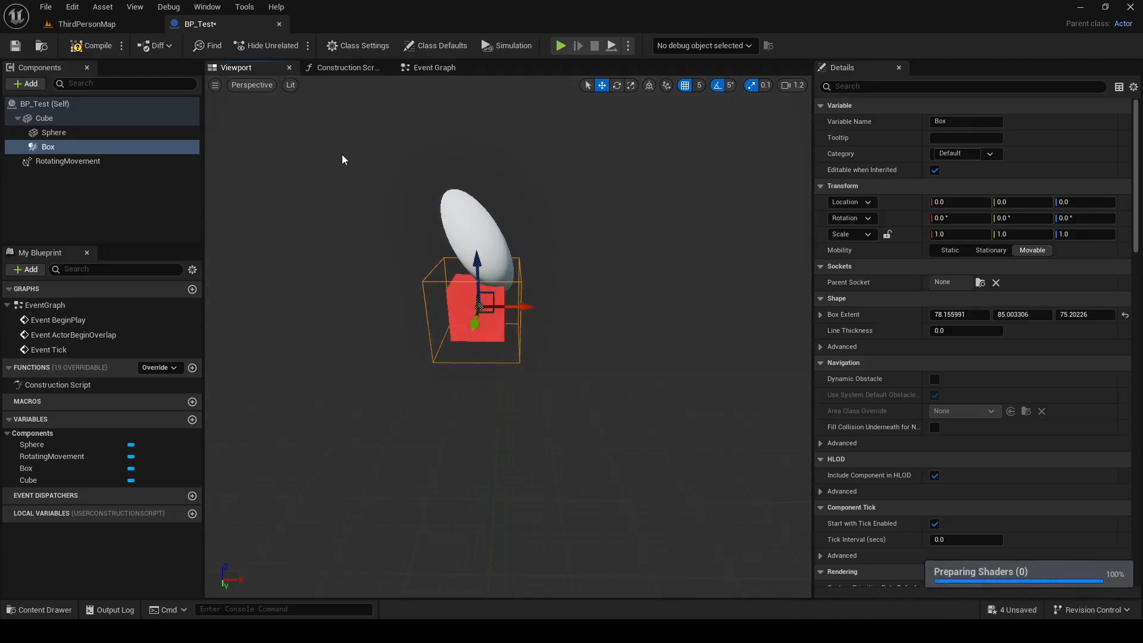